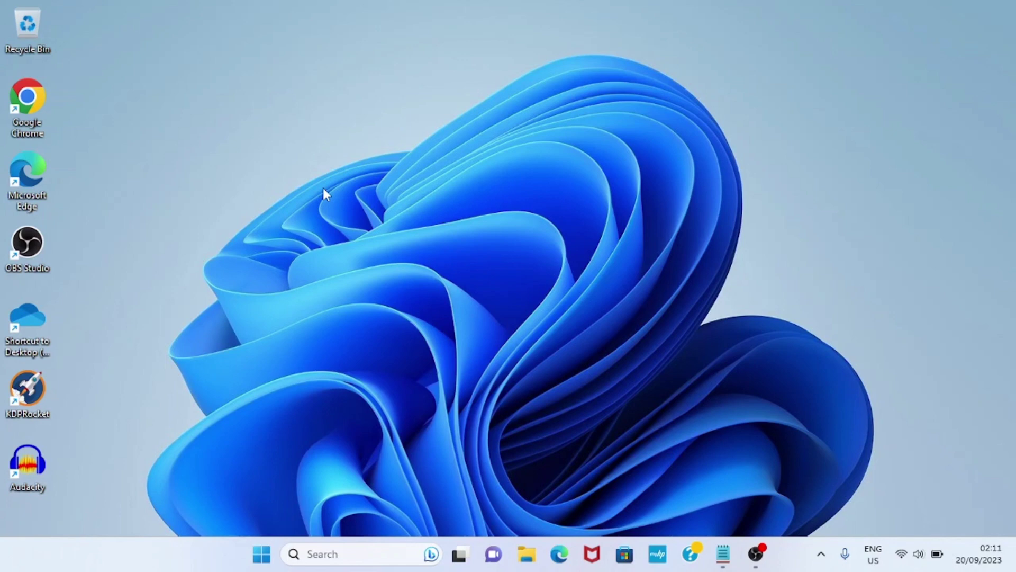
Step: Open Microsoft Edge and go to designer.microsoft.com
{"action": "left_click", "coordinate": [559, 554]}
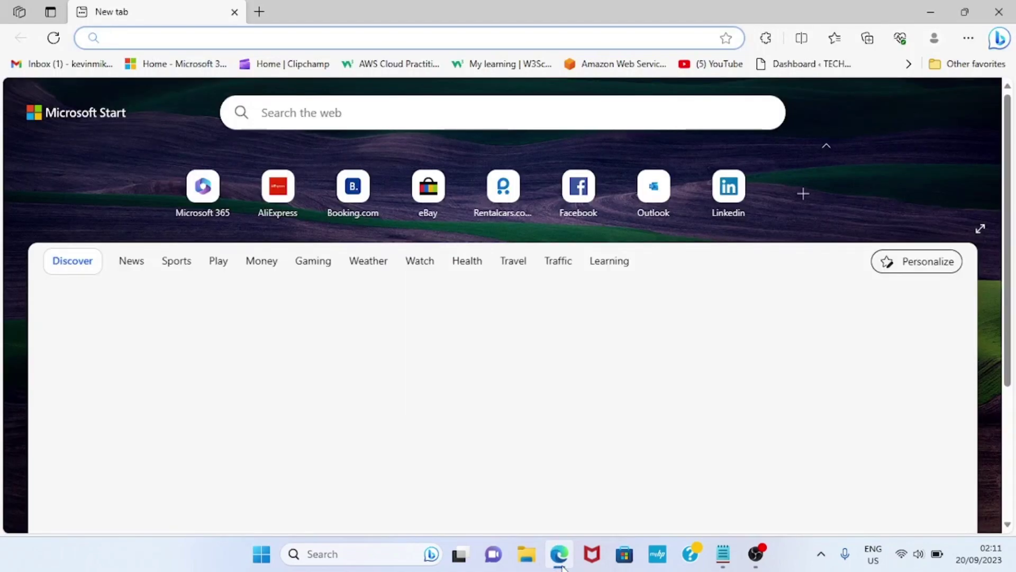
{"action": "left_click", "coordinate": [146, 38]}
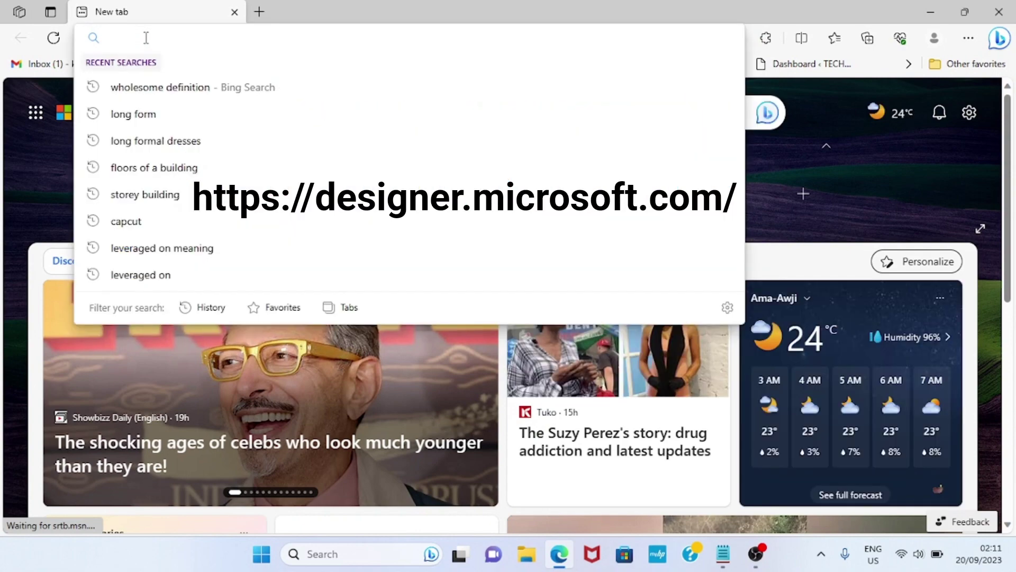
{"action": "type", "text": "de"}
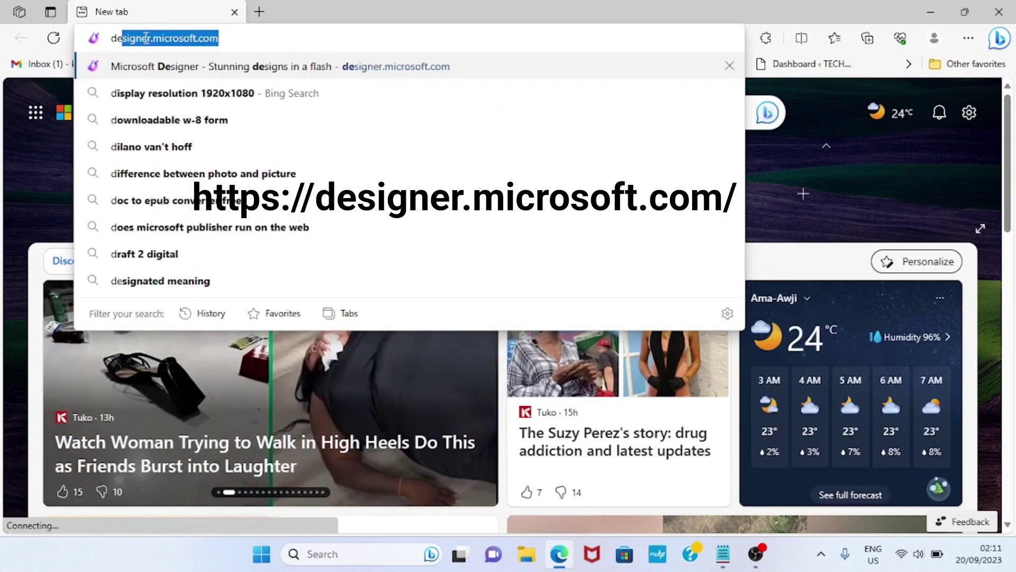
{"action": "key", "text": "Return"}
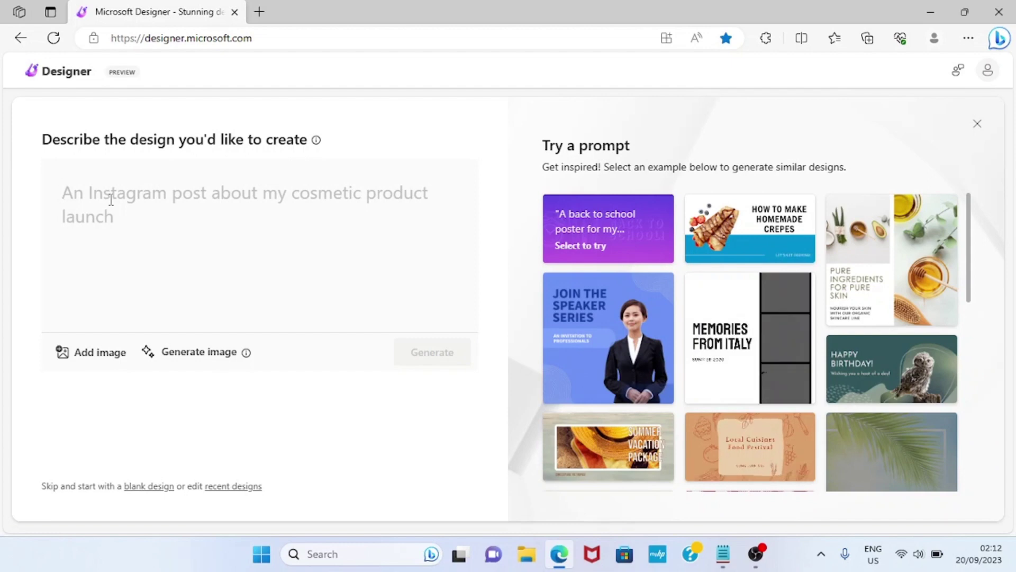
Step: Generate designs from the prompt 'Create a professional book cover design on the title "YOUTUBE MONEY MAKING". The design should be of high quality.'
{"action": "type", "text": "Create a professional book cover design on the title \"YOUTUBE MONEY MAKING\". The design should be of high quality."}
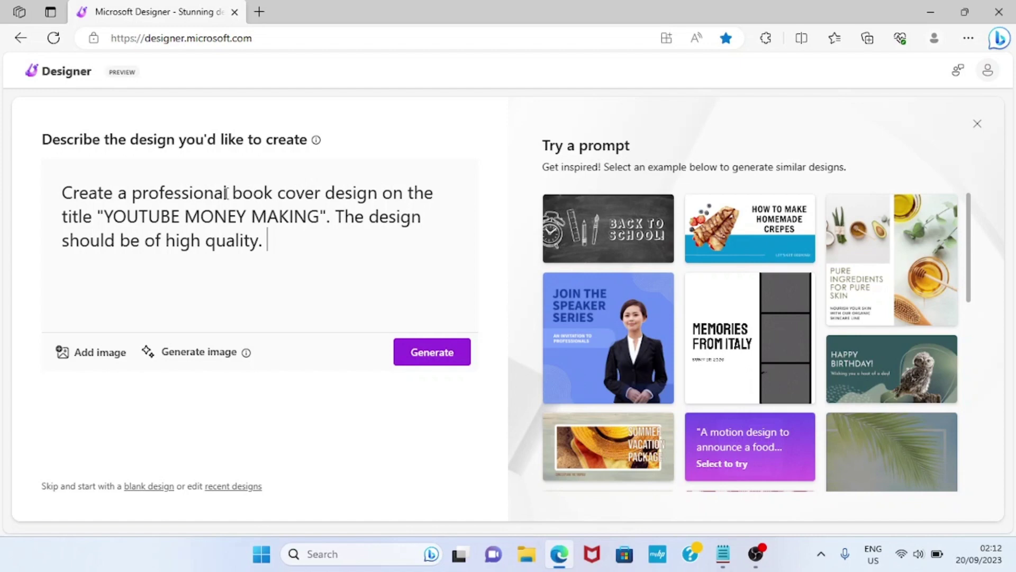
{"action": "left_click", "coordinate": [439, 360]}
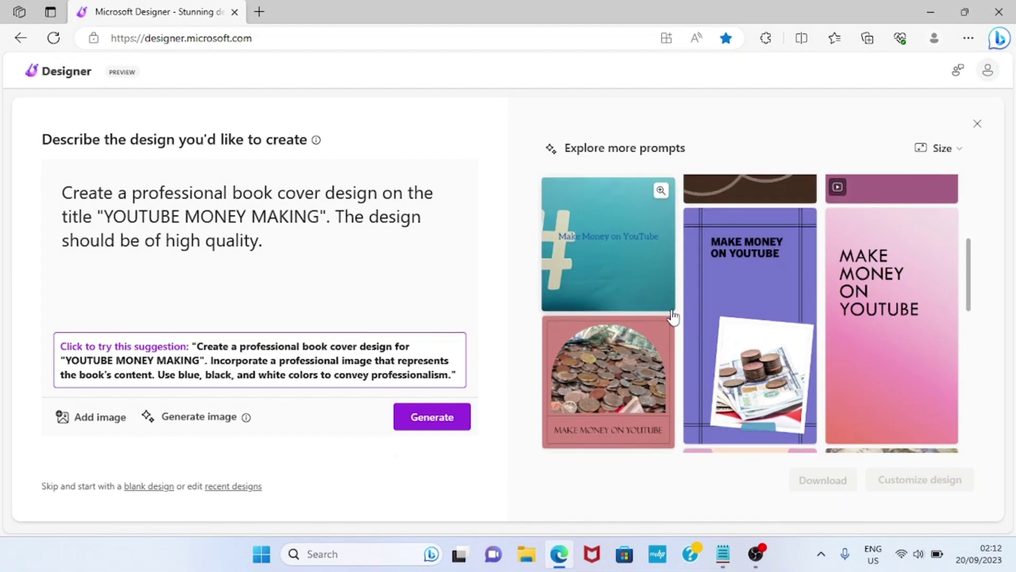
{"action": "scroll", "coordinate": [673, 317], "scroll_direction": "down", "scroll_amount": 5}
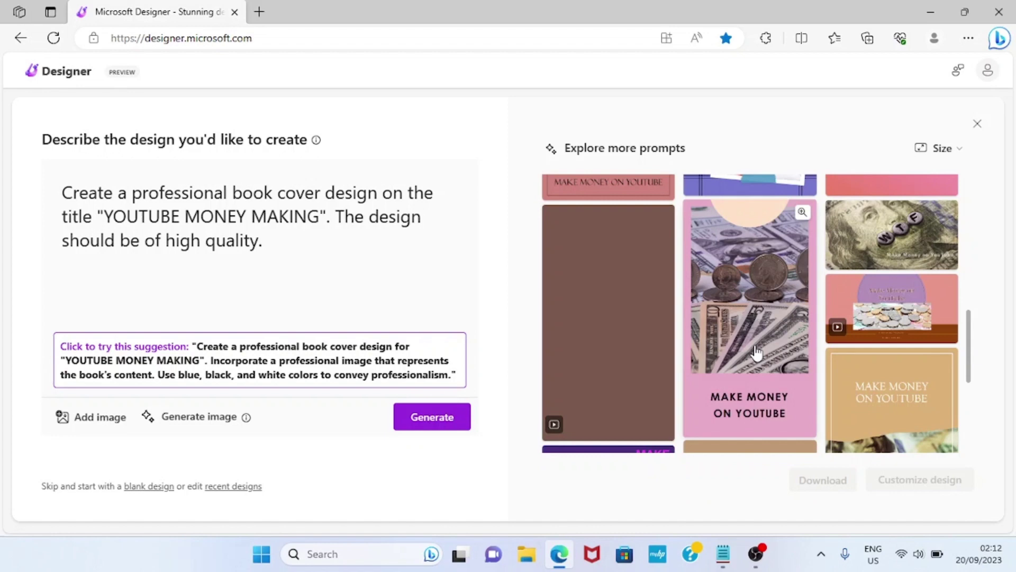
{"action": "scroll", "coordinate": [756, 352], "scroll_direction": "up", "scroll_amount": 4}
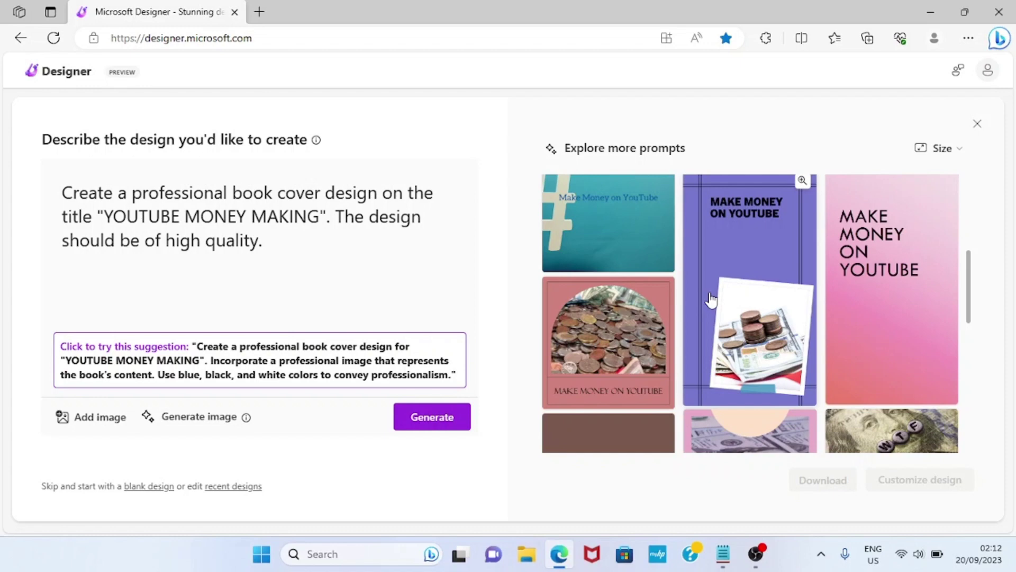
{"action": "scroll", "coordinate": [710, 301], "scroll_direction": "up", "scroll_amount": 2}
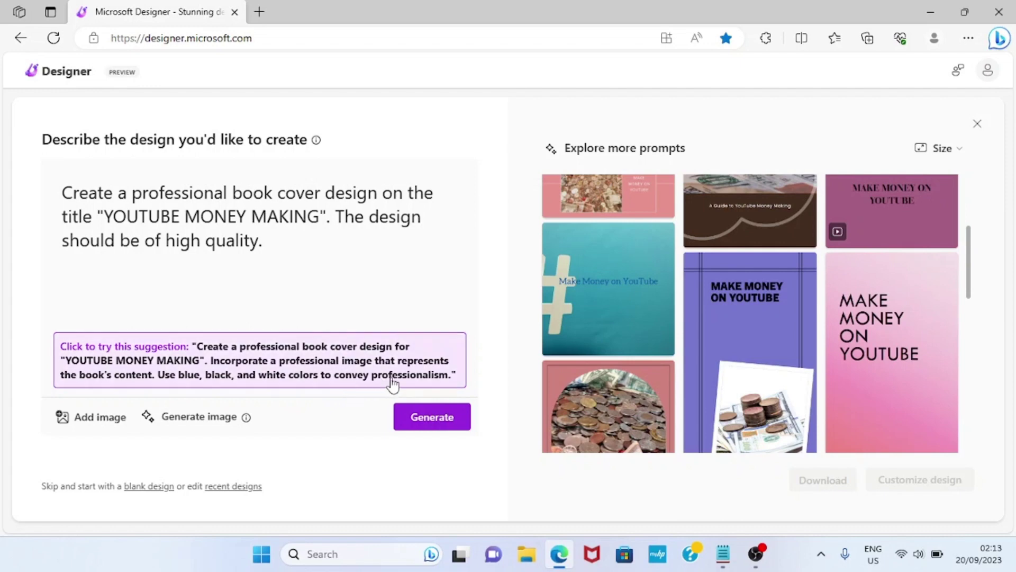
Step: Replace the prompt with the suggested version asking for a professional image and blue, black and white colors, and generate new designs
{"action": "left_click", "coordinate": [285, 365]}
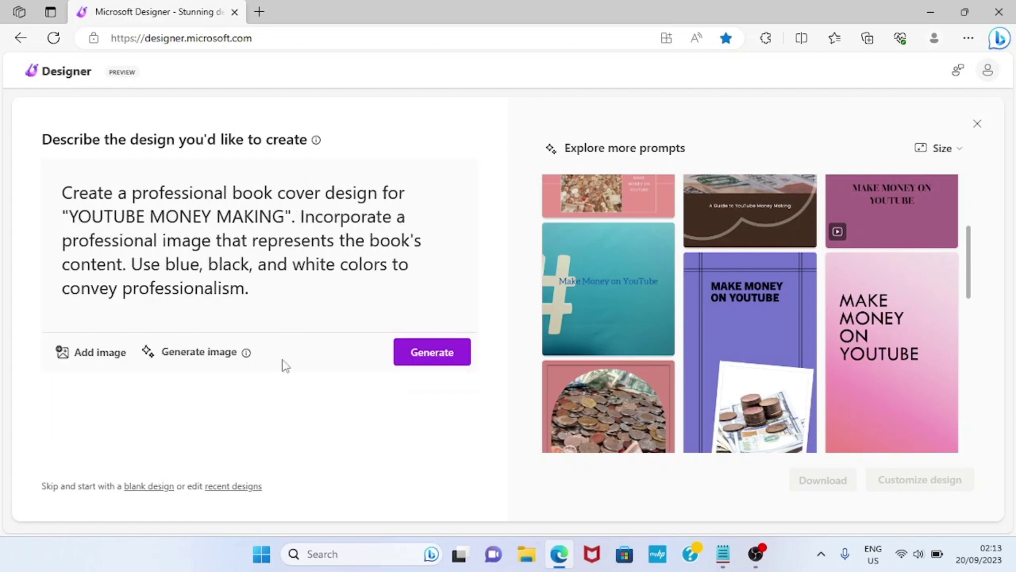
{"action": "left_click", "coordinate": [432, 353]}
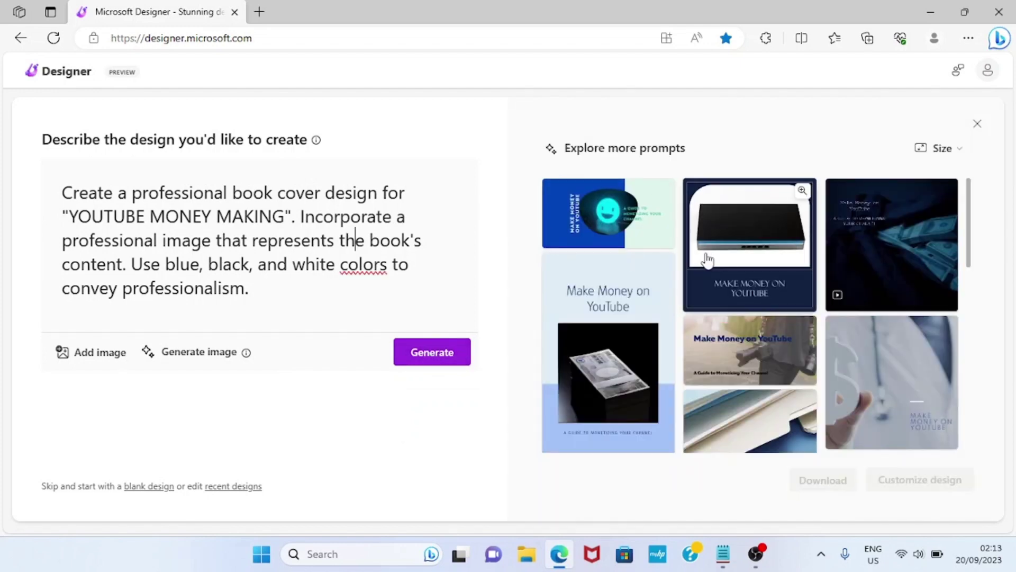
{"action": "left_click", "coordinate": [355, 241]}
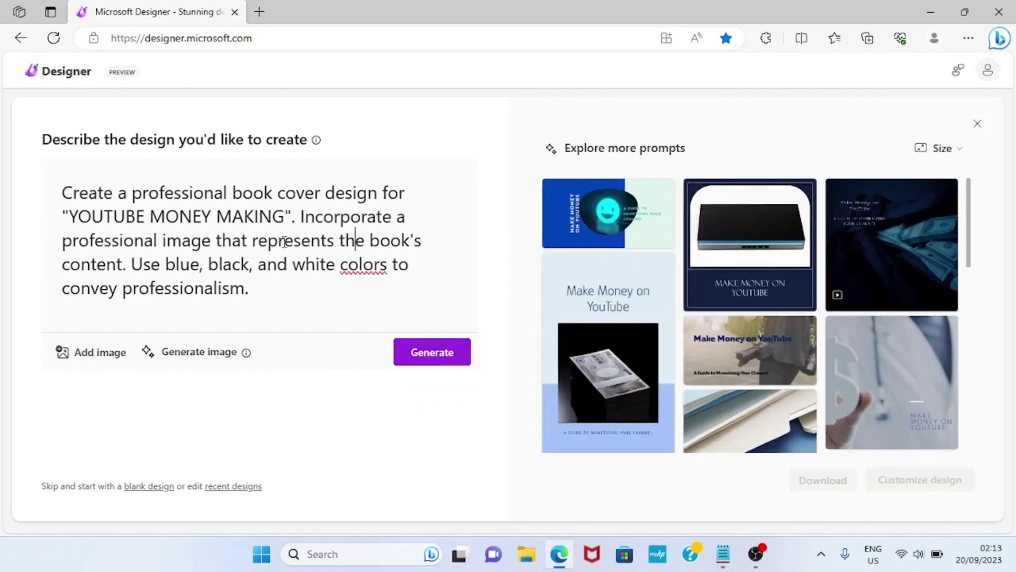
Step: Pick the navy blue design with the laptop photo from the generated results and open it for customizing
{"action": "scroll", "coordinate": [830, 341], "scroll_direction": "down", "scroll_amount": 2}
{"action": "scroll", "coordinate": [717, 348], "scroll_direction": "down", "scroll_amount": 7}
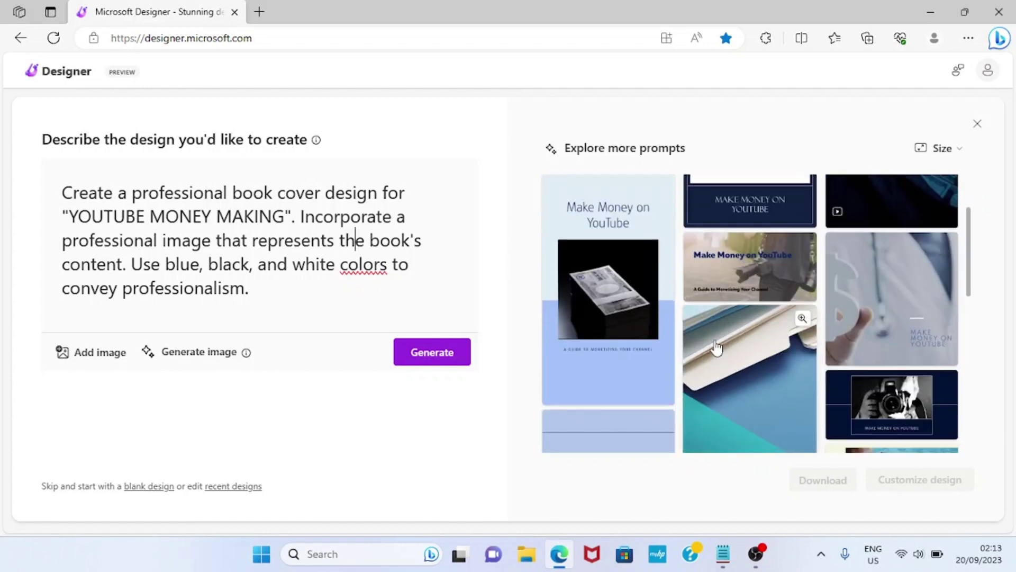
{"action": "scroll", "coordinate": [716, 348], "scroll_direction": "down", "scroll_amount": 3}
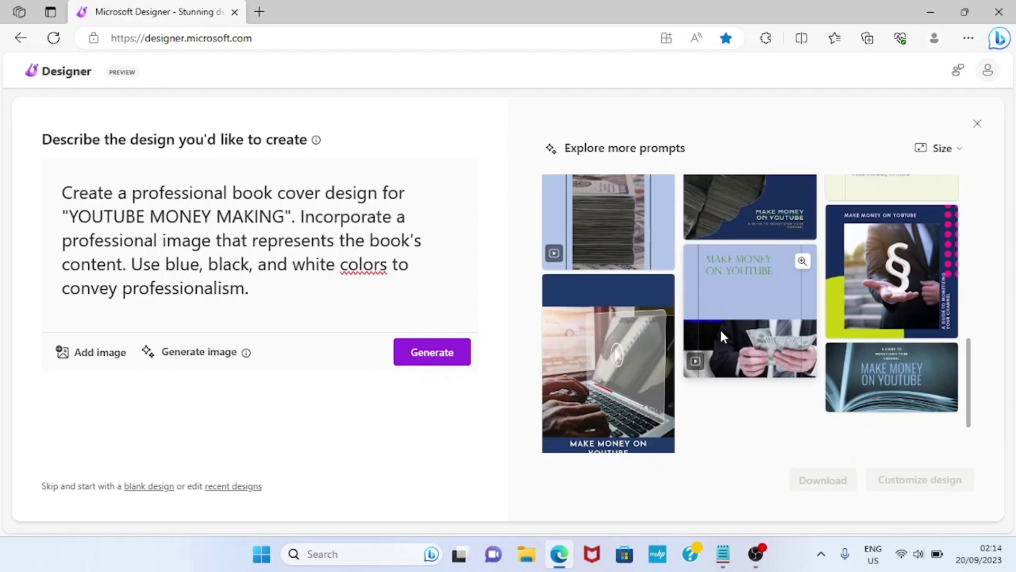
{"action": "scroll", "coordinate": [730, 336], "scroll_direction": "down", "scroll_amount": 2}
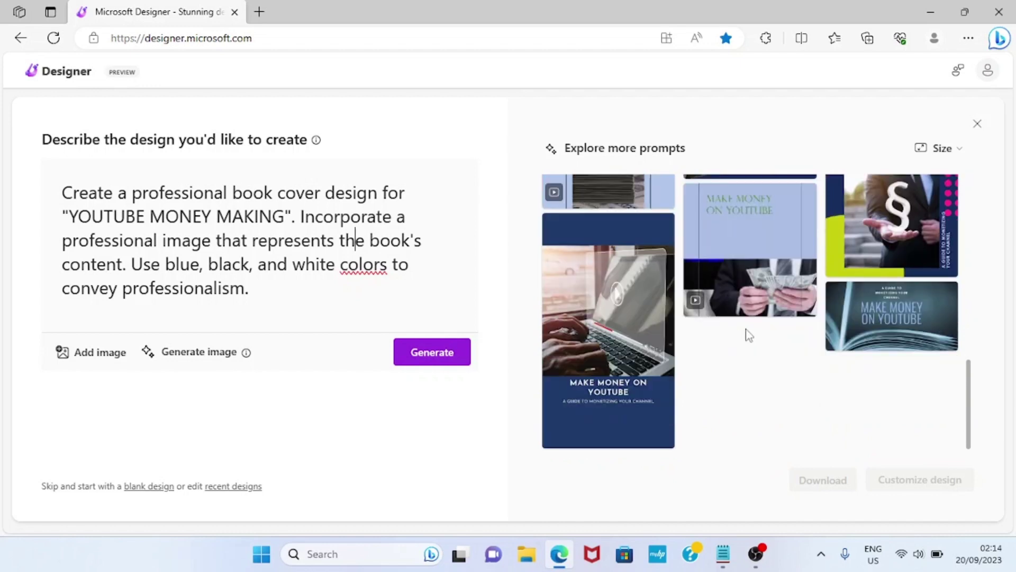
{"action": "left_click", "coordinate": [615, 318]}
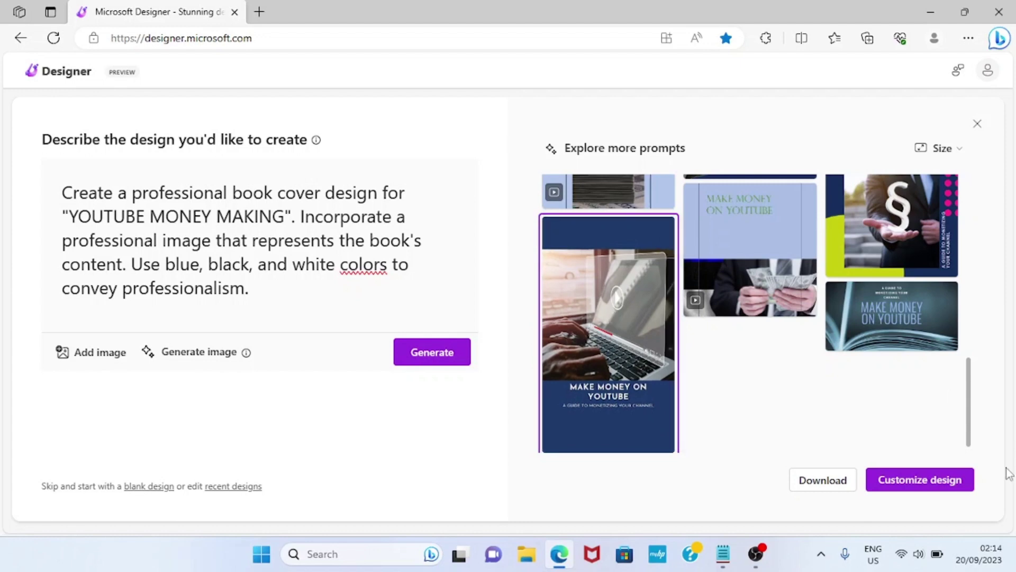
{"action": "left_click", "coordinate": [921, 480]}
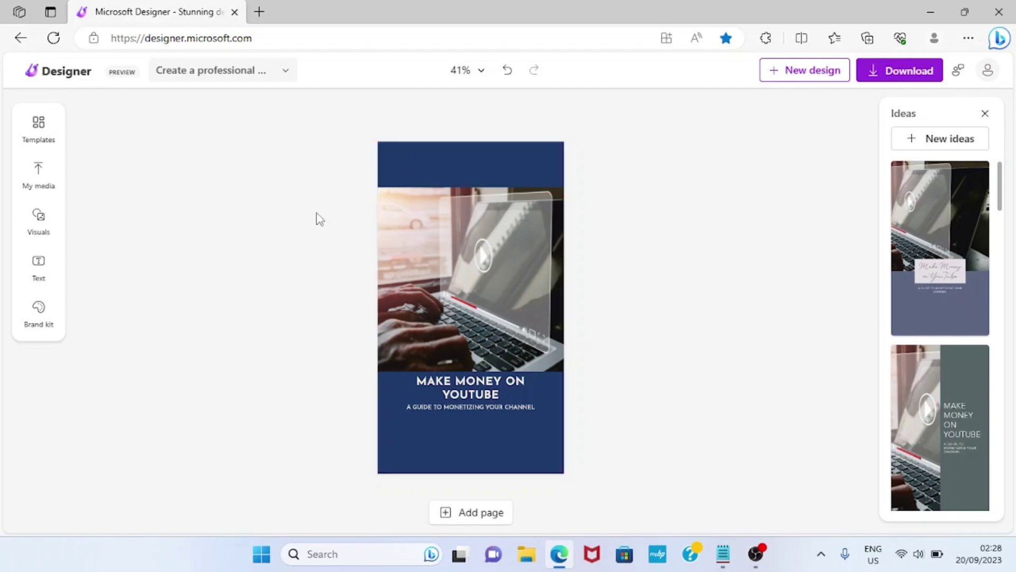
Step: Open the custom size settings for resizing the cover design
{"action": "left_click", "coordinate": [284, 74]}
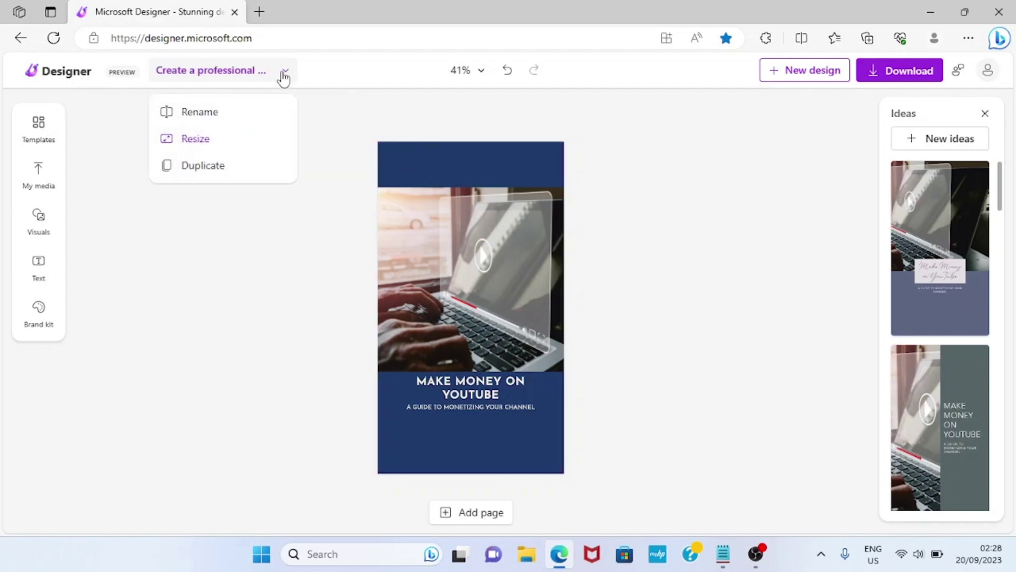
{"action": "left_click", "coordinate": [221, 144]}
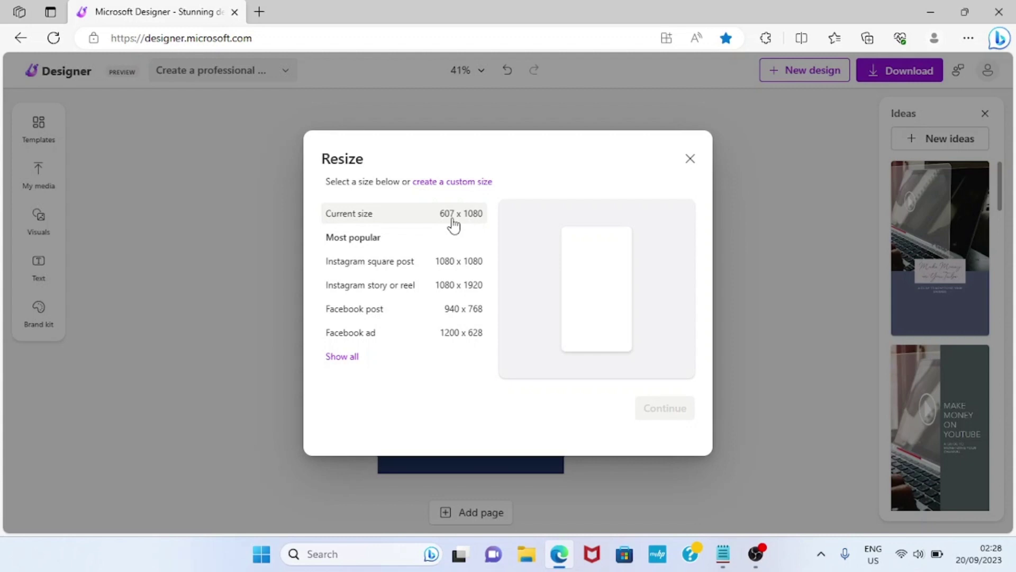
{"action": "left_click", "coordinate": [434, 183]}
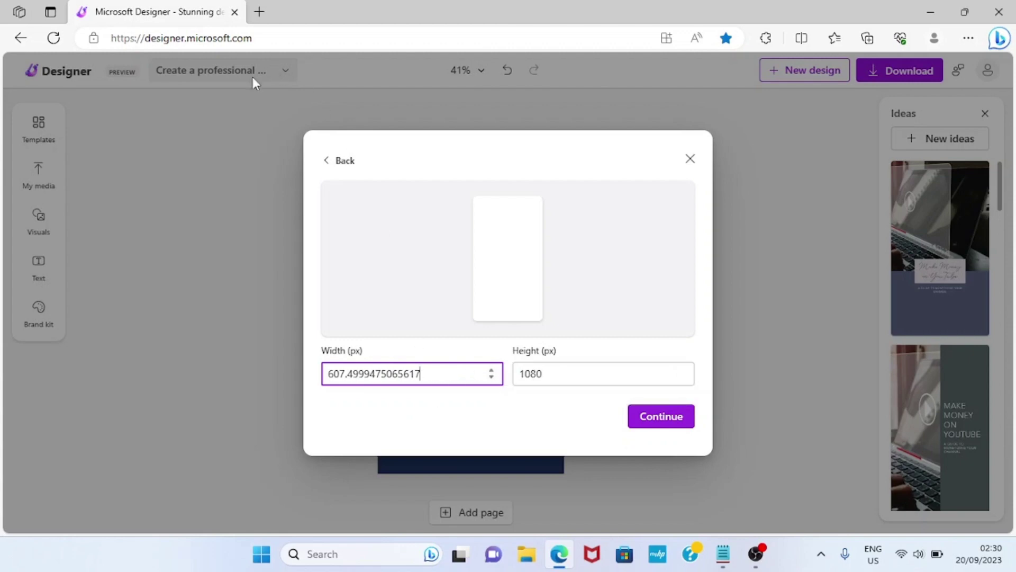
Step: Search the web in a new browser tab for "Convert 6 inches to pixels"
{"action": "left_click", "coordinate": [259, 11]}
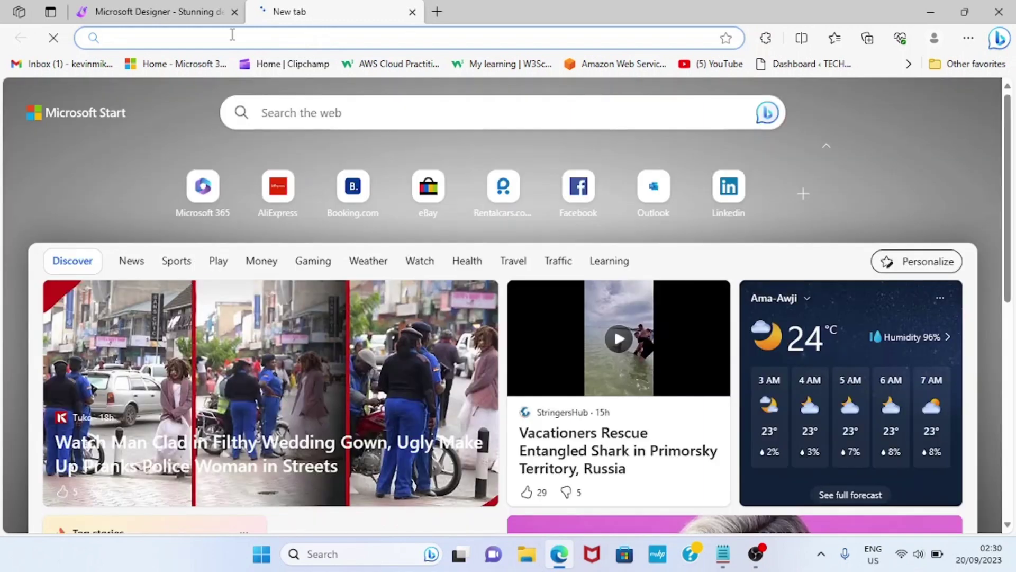
{"action": "type", "text": "Convert 6 inches to pixels"}
{"action": "key", "text": "Return"}
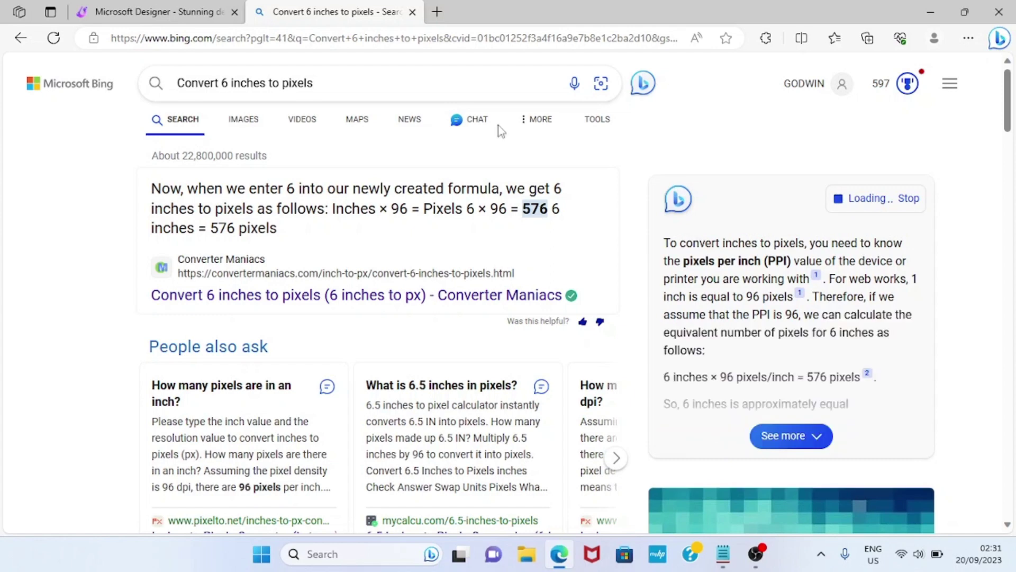
Step: Return to the Designer page and set the custom width to 576 px
{"action": "left_click", "coordinate": [153, 11]}
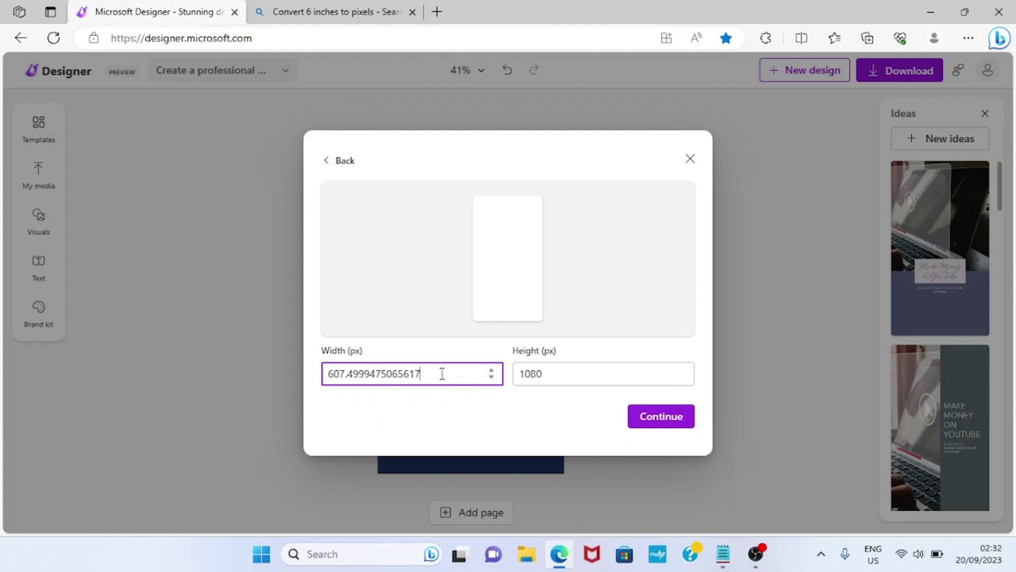
{"action": "key", "text": "ctrl+a"}
{"action": "type", "text": "5"}
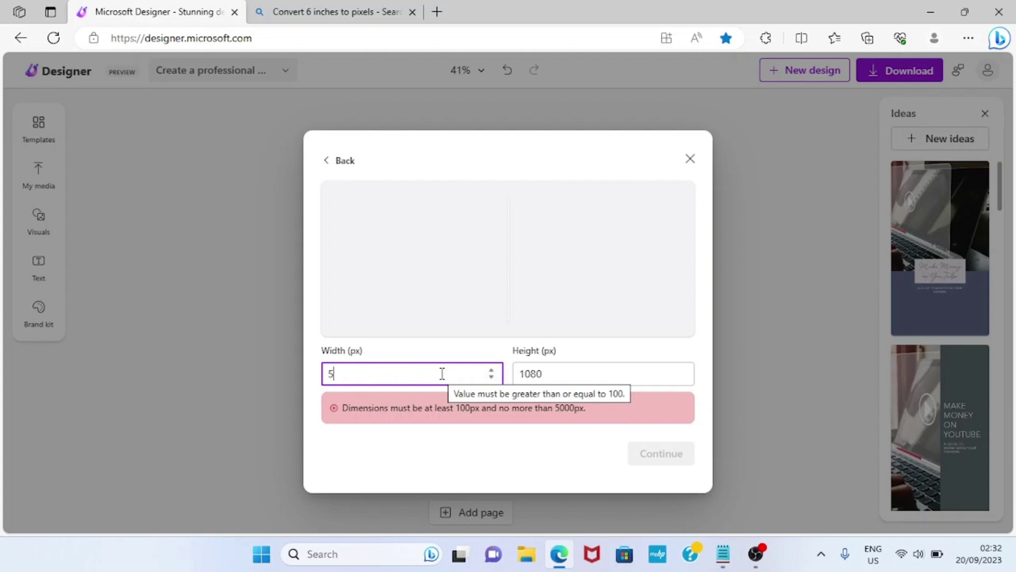
{"action": "type", "text": "76"}
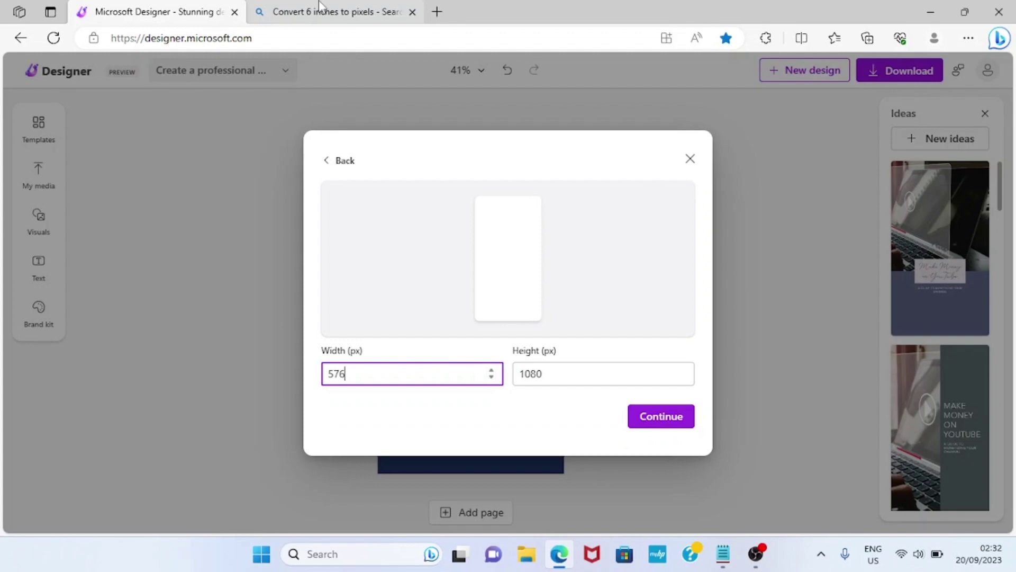
Step: Go back to the conversion search and change the query to "Convert 9 inches to pixels"
{"action": "left_click", "coordinate": [320, 6]}
{"action": "left_click", "coordinate": [228, 84]}
{"action": "key", "text": "BackSpace"}
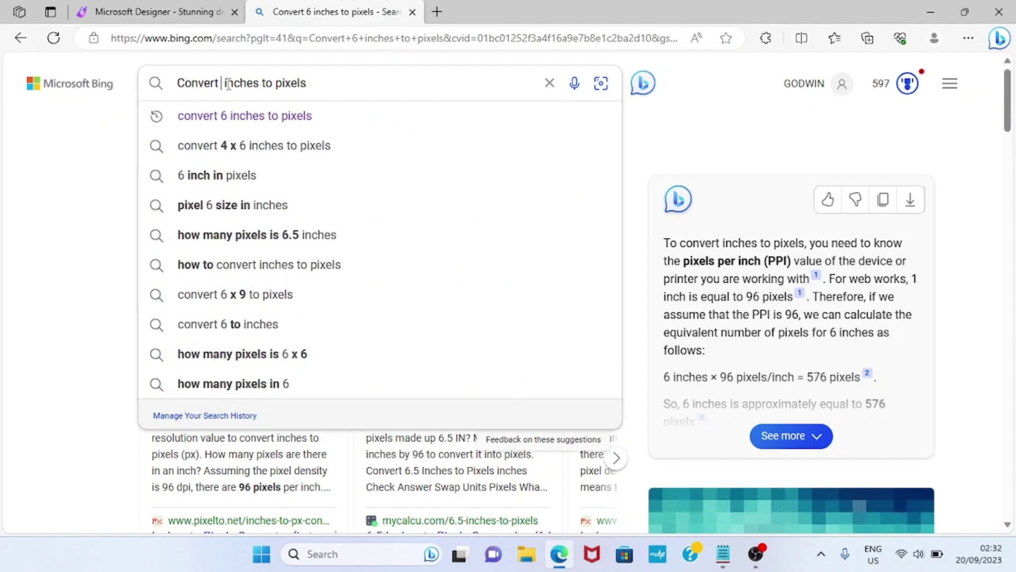
{"action": "type", "text": "9"}
{"action": "key", "text": "Return"}
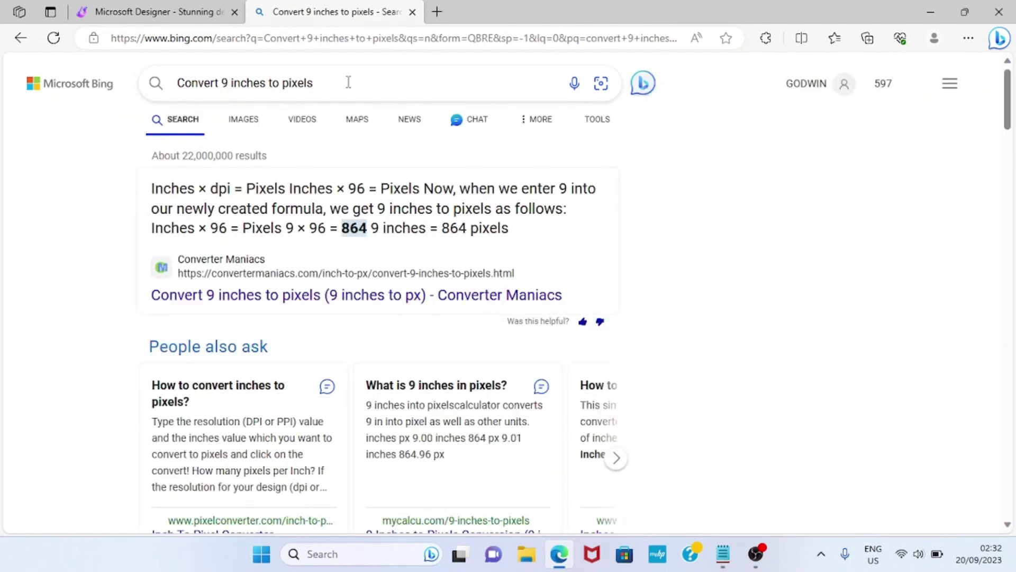
Step: Set the custom height to 864 px in Designer and resize the design, replacing the original
{"action": "left_click", "coordinate": [145, 5]}
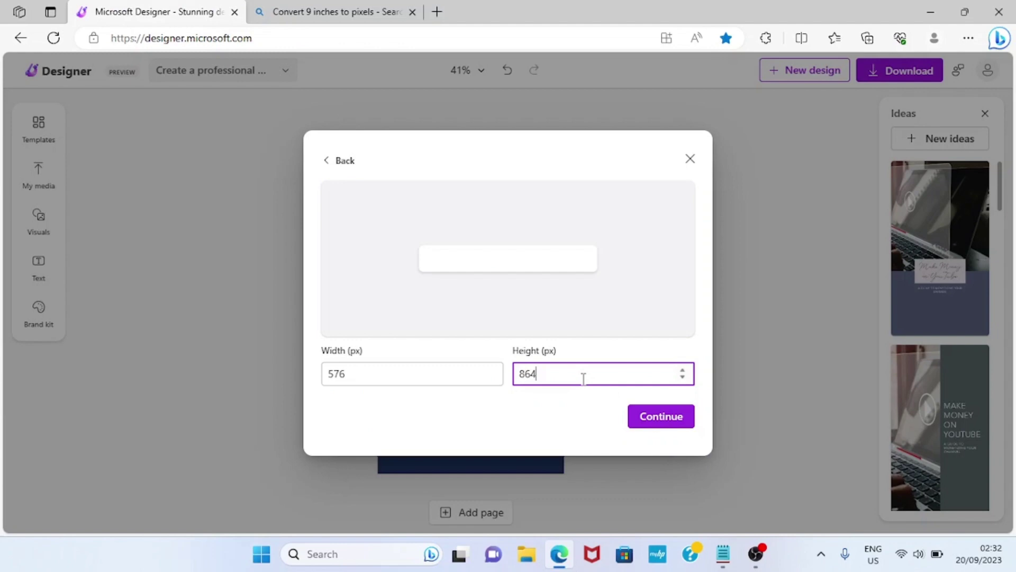
{"action": "left_click", "coordinate": [670, 420]}
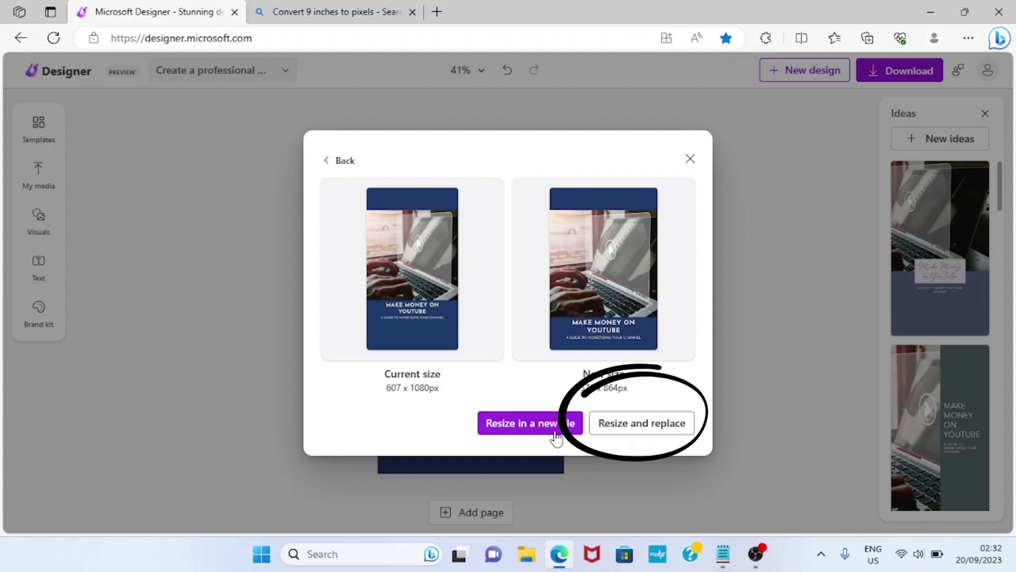
{"action": "left_click", "coordinate": [635, 428]}
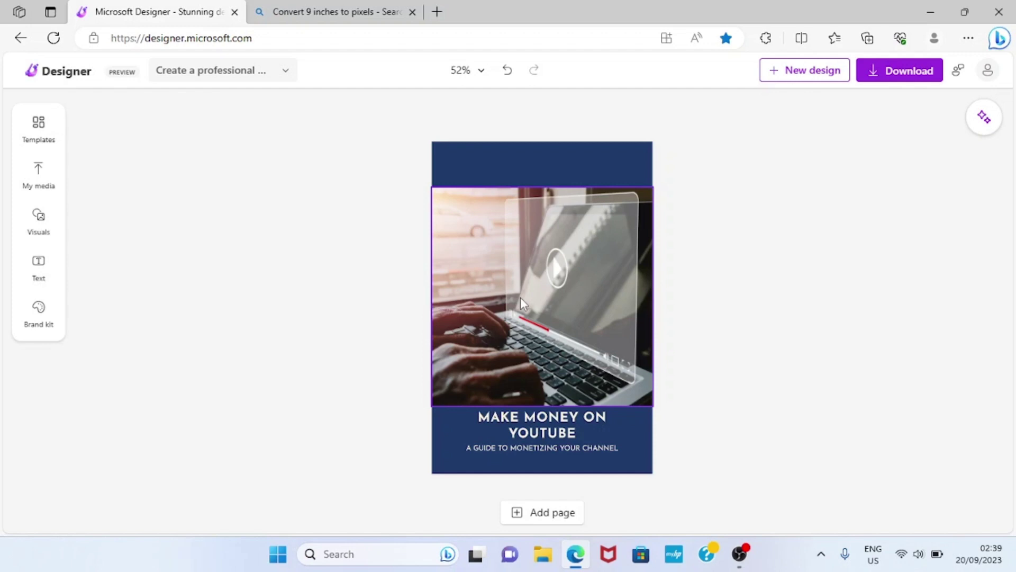
Step: Delete the laptop photo from the cover and change the page background color to black
{"action": "left_click", "coordinate": [521, 299]}
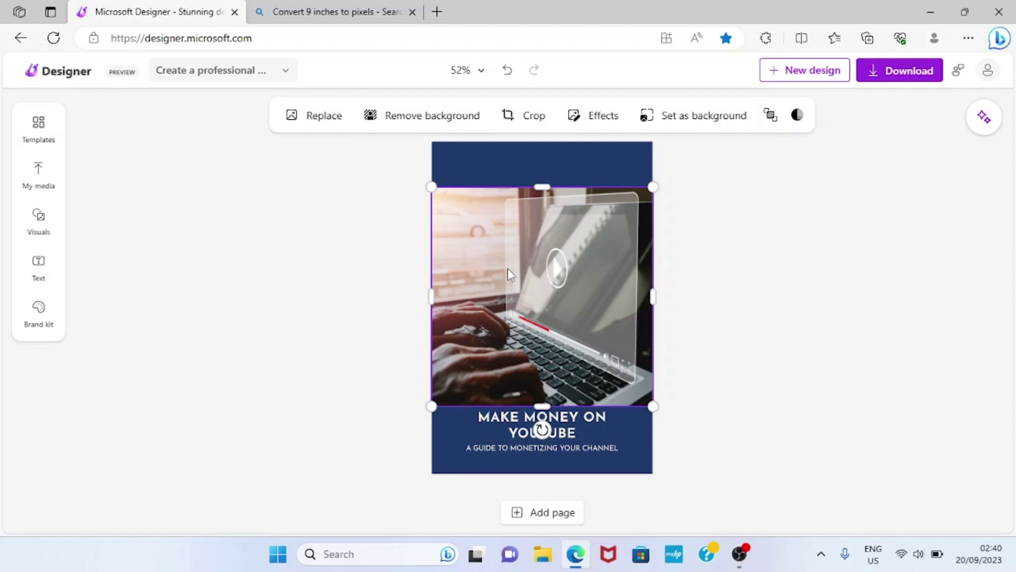
{"action": "key", "text": "ctrl+z"}
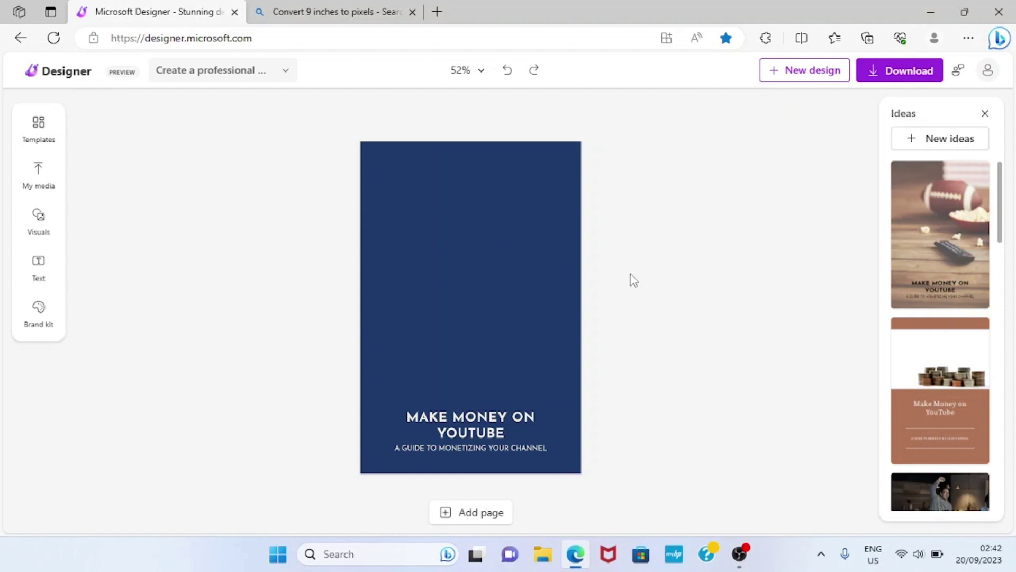
{"action": "left_click", "coordinate": [409, 164]}
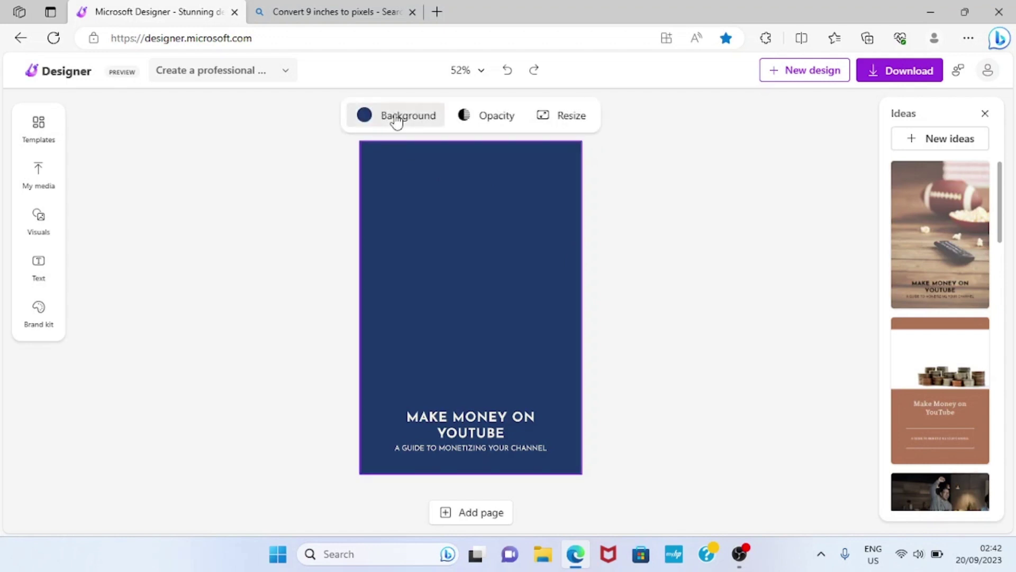
{"action": "left_click", "coordinate": [397, 118]}
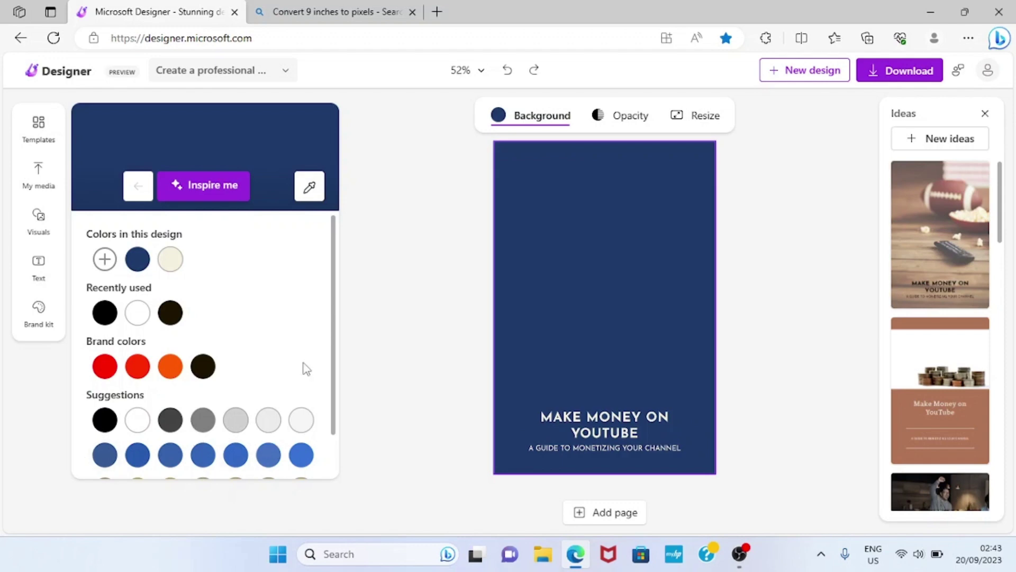
{"action": "left_click", "coordinate": [105, 419]}
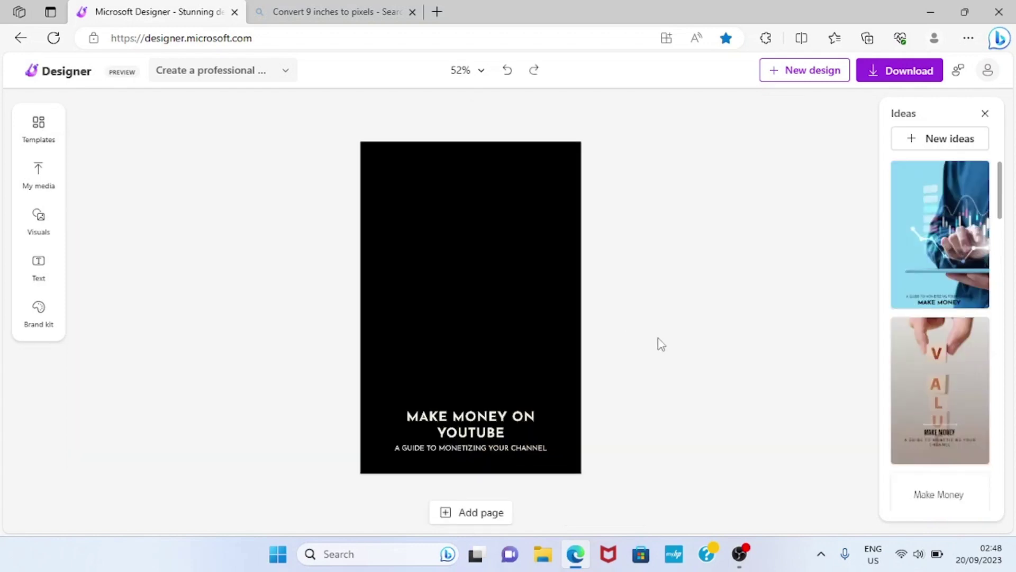
Step: Move the cover title to the top of the page and shorten it to read only YOUTUBE
{"action": "left_click", "coordinate": [437, 427]}
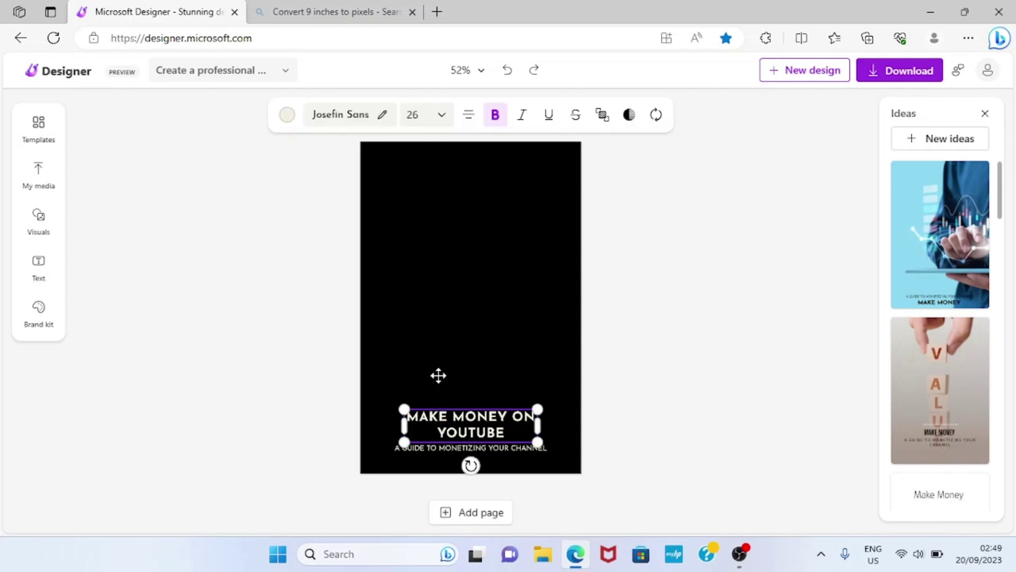
{"action": "left_click_drag", "start_coordinate": [438, 376], "coordinate": [437, 177]}
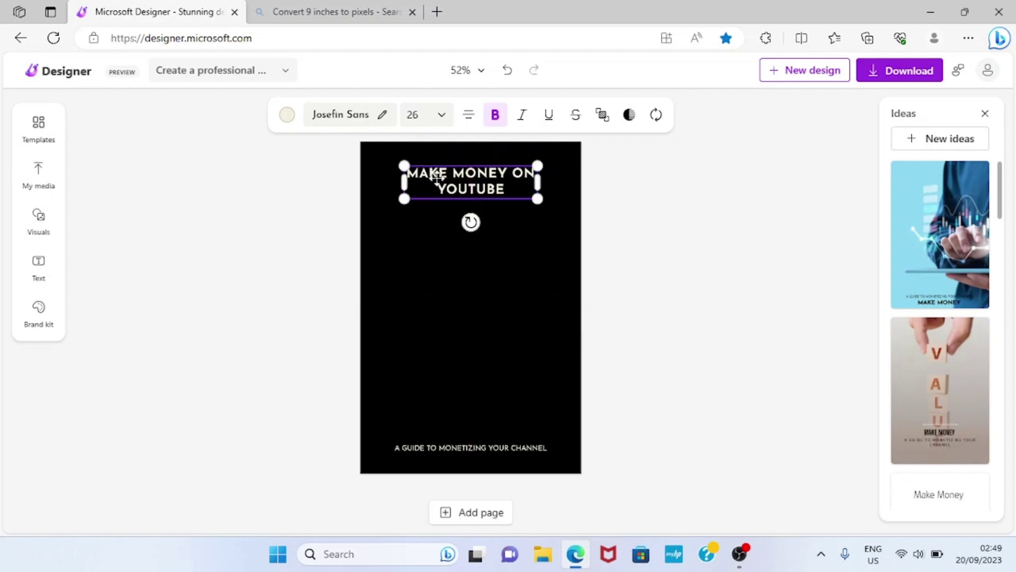
{"action": "left_click", "coordinate": [504, 186]}
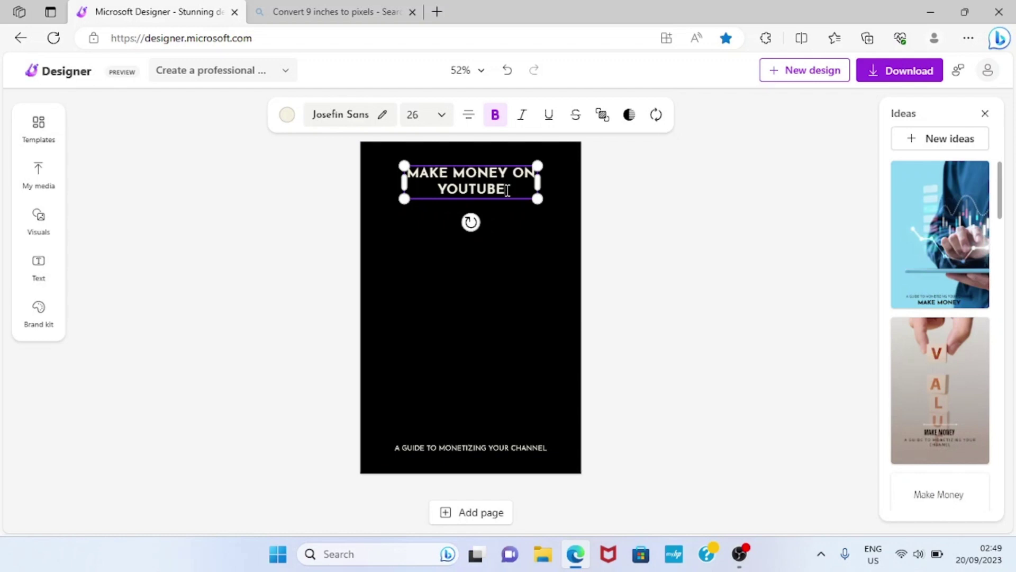
{"action": "double_click", "coordinate": [507, 190]}
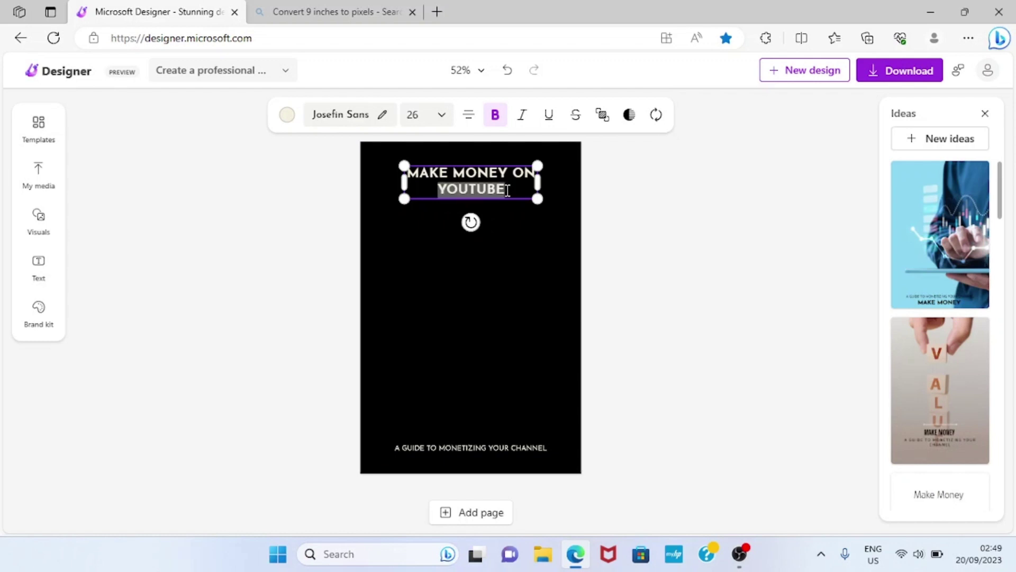
{"action": "left_click", "coordinate": [507, 190]}
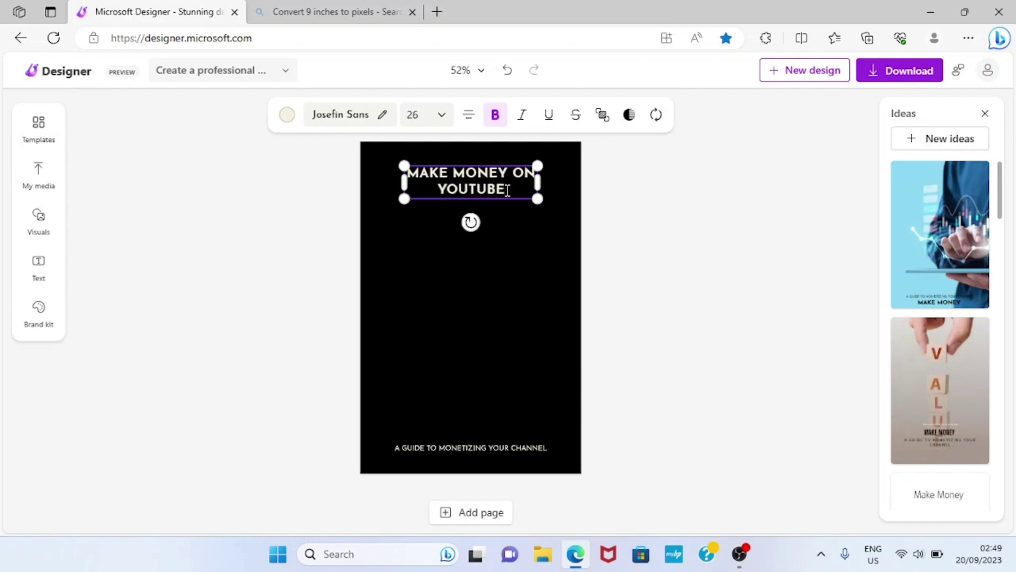
{"action": "key", "text": "BackSpace"}
{"action": "key", "text": "BackSpace"}
{"action": "key", "text": "BackSpace"}
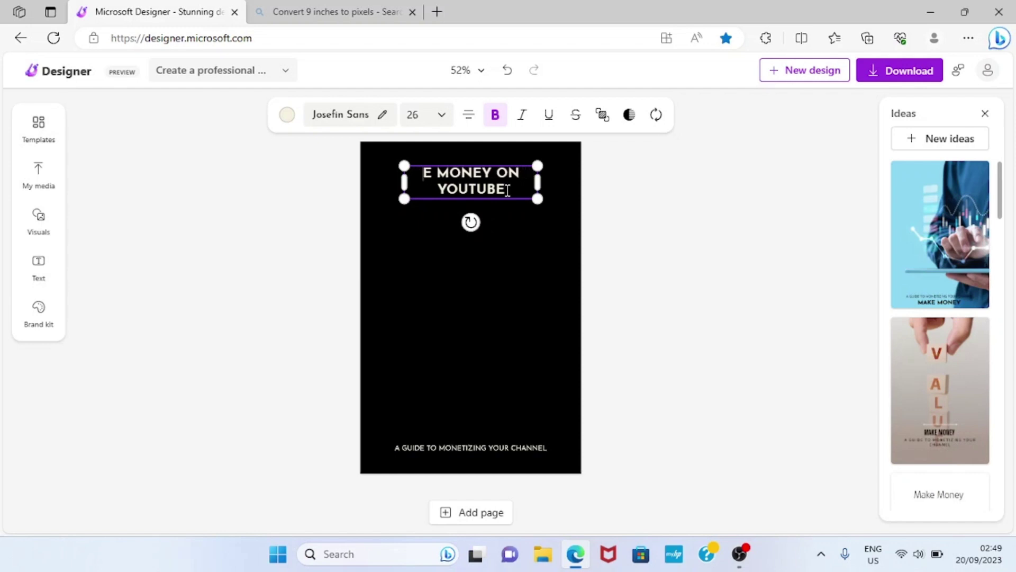
{"action": "key", "text": "Delete"}
{"action": "key", "text": "Delete"}
{"action": "key", "text": "Delete"}
{"action": "key", "text": "Delete"}
{"action": "key", "text": "Delete"}
{"action": "key", "text": "Delete"}
{"action": "key", "text": "Delete"}
{"action": "key", "text": "Delete"}
{"action": "key", "text": "Delete"}
{"action": "key", "text": "Delete"}
{"action": "key", "text": "Delete"}
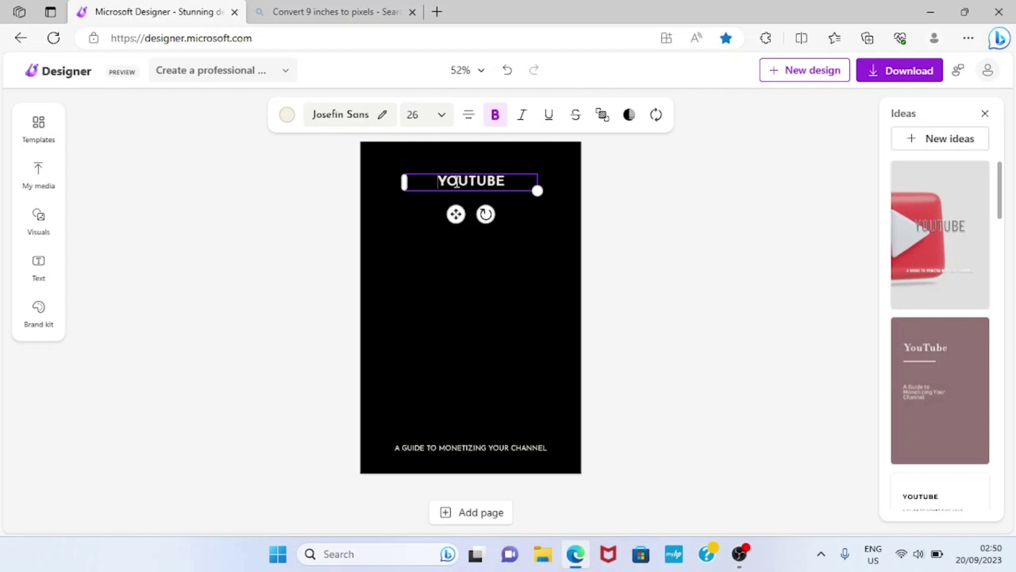
{"action": "left_click", "coordinate": [429, 189]}
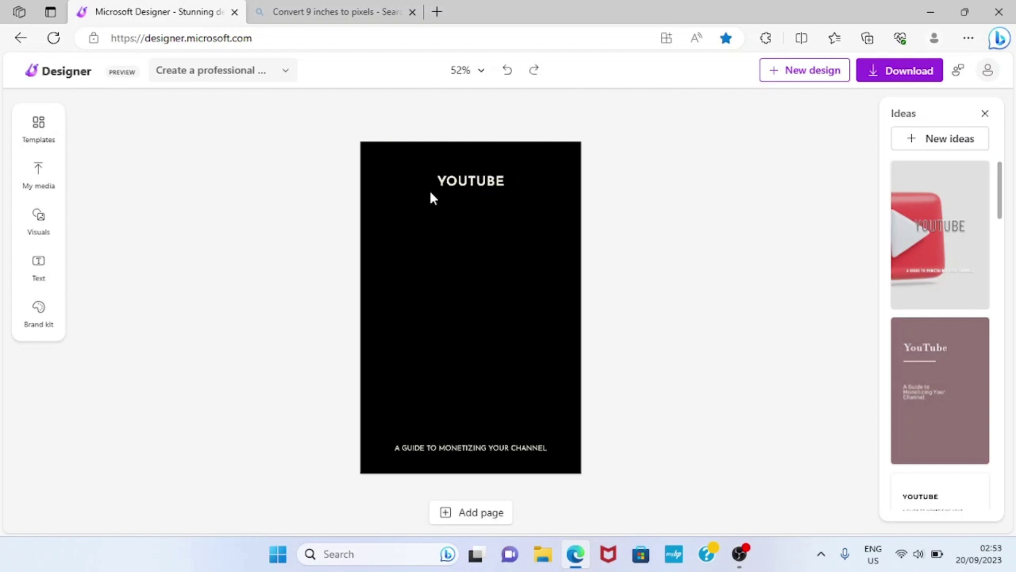
Step: Change the font of the YOUTUBE title to the brand heading font Candal
{"action": "left_click", "coordinate": [474, 184]}
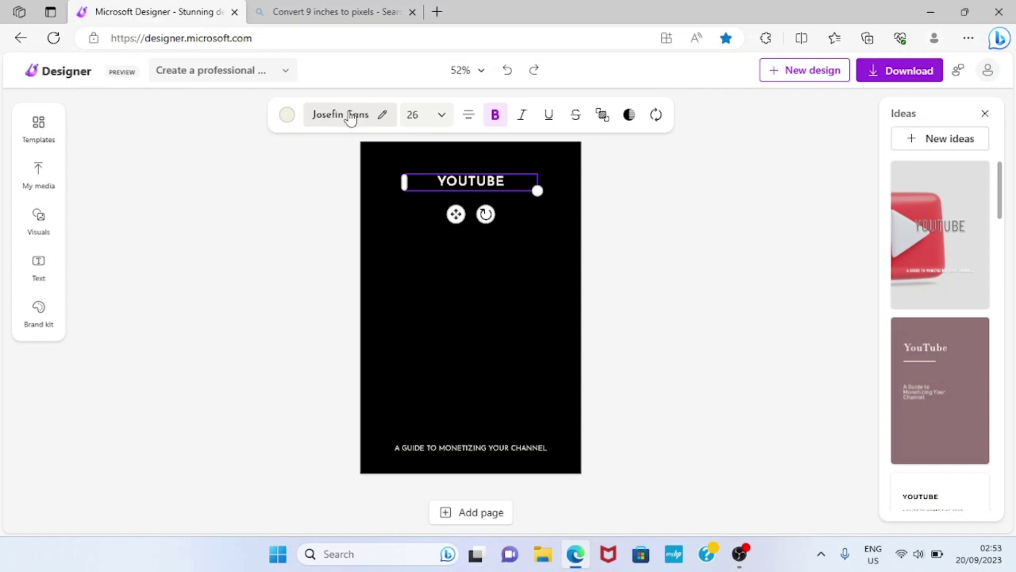
{"action": "left_click", "coordinate": [350, 118]}
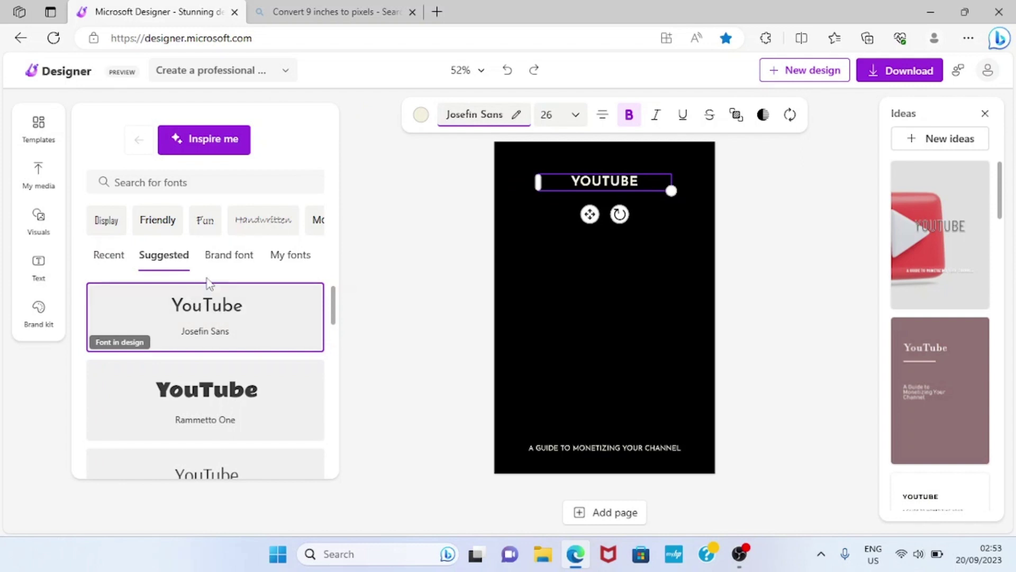
{"action": "left_click", "coordinate": [236, 262]}
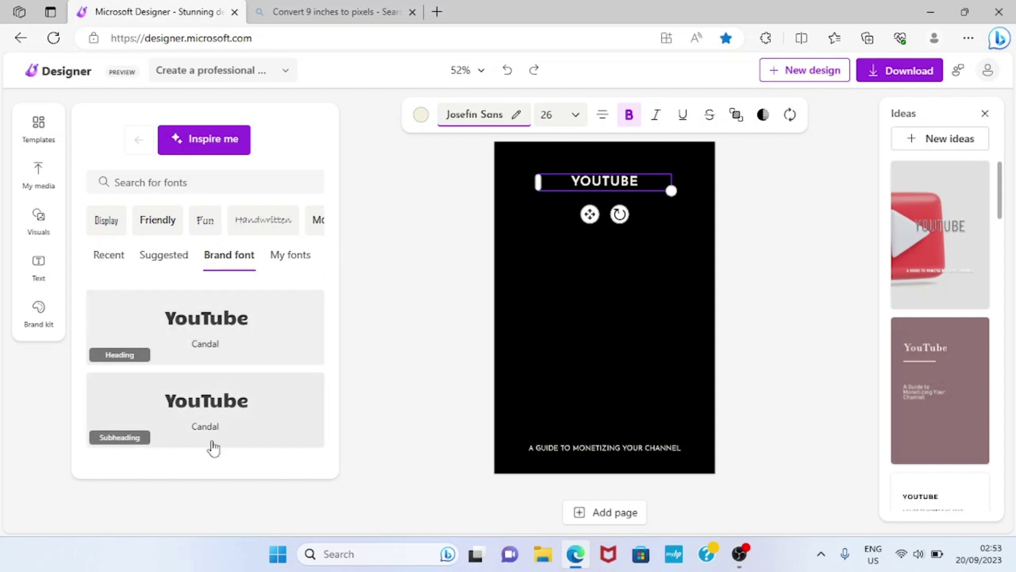
{"action": "left_click", "coordinate": [222, 335]}
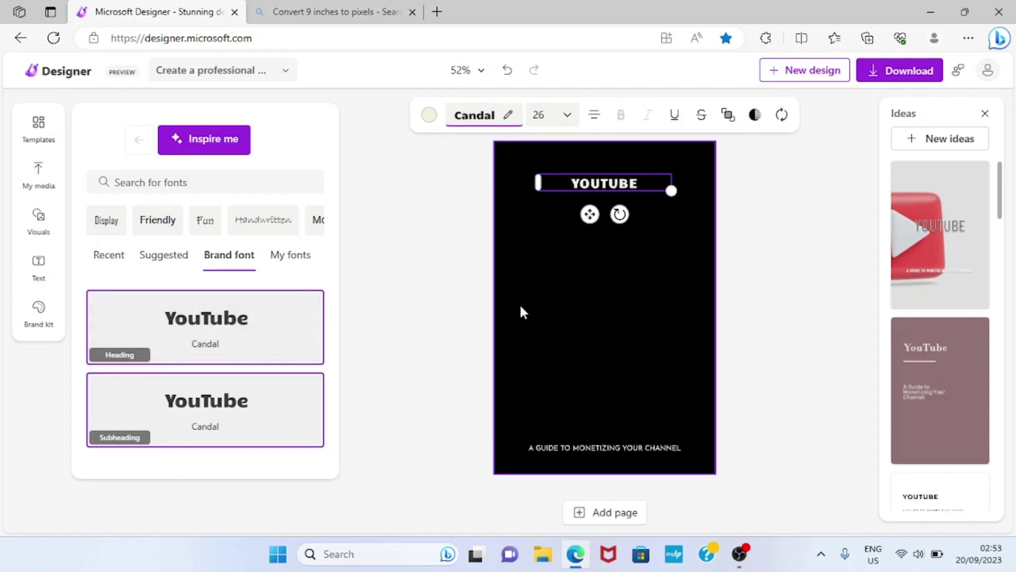
Step: Enlarge the YOUTUBE title and widen its text box on both sides so the word fits on one line across the cover
{"action": "left_click", "coordinate": [567, 115]}
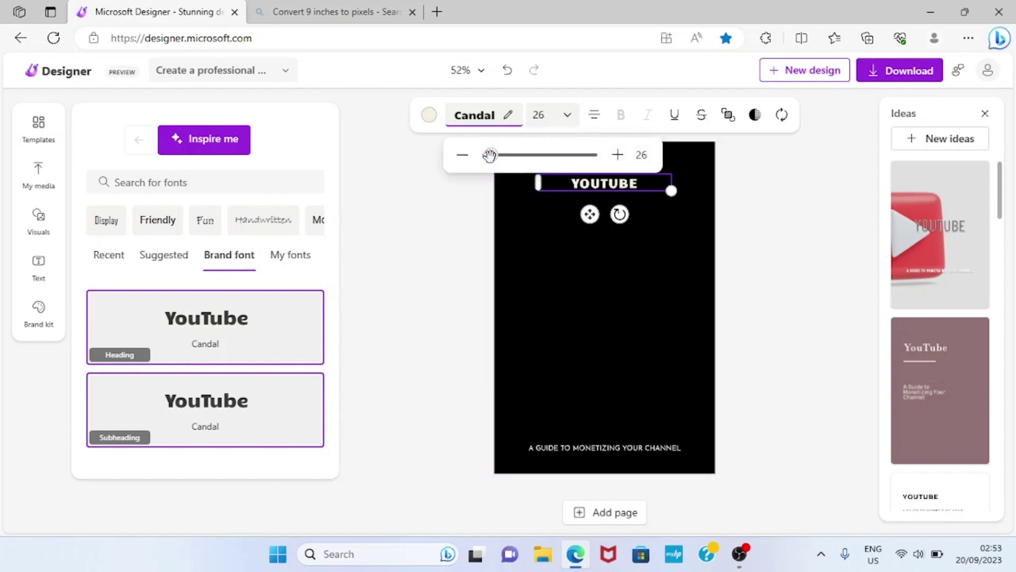
{"action": "left_click_drag", "start_coordinate": [490, 155], "coordinate": [515, 156]}
{"action": "left_click_drag", "start_coordinate": [527, 157], "coordinate": [522, 156]}
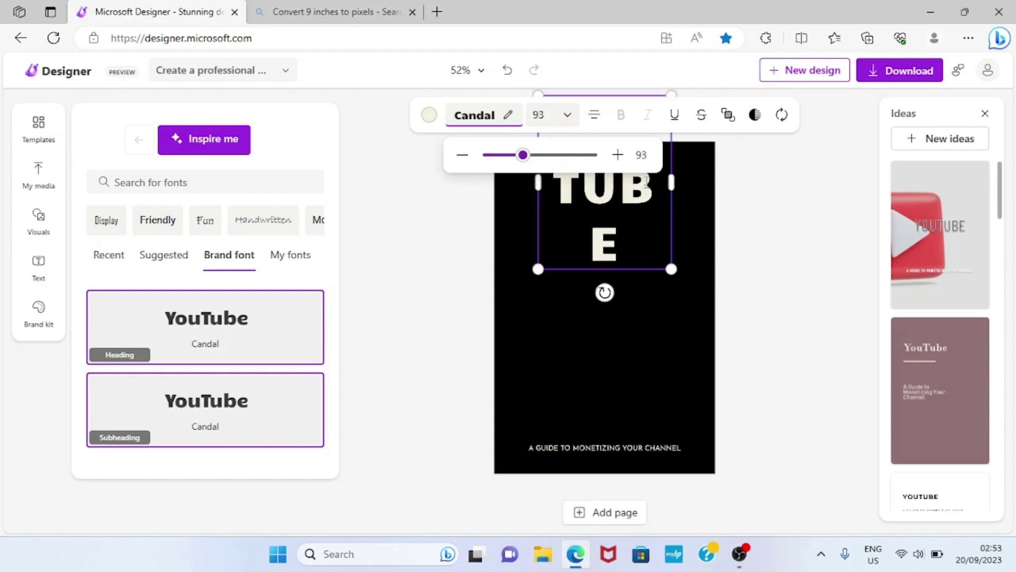
{"action": "left_click_drag", "start_coordinate": [675, 183], "coordinate": [766, 183]}
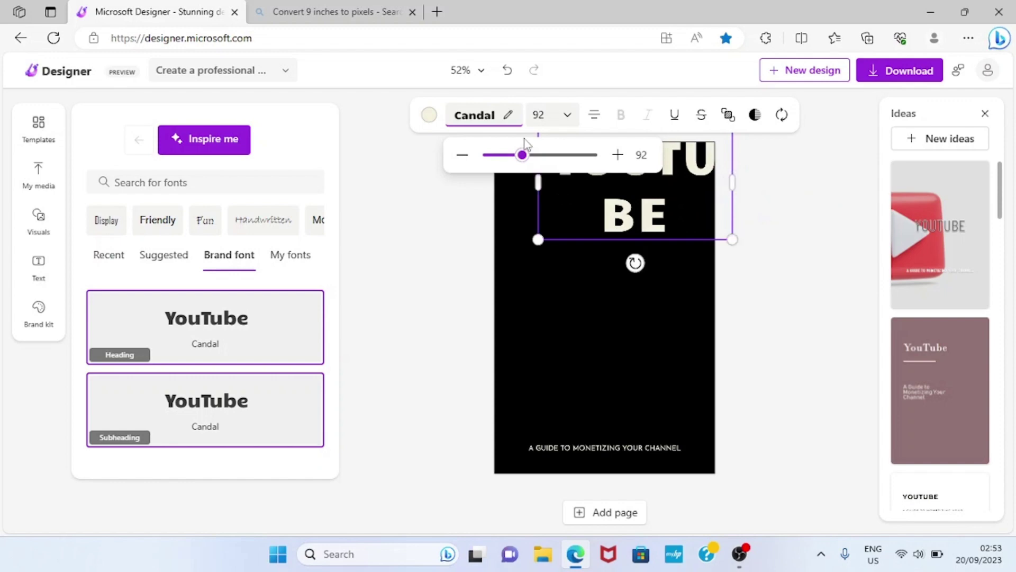
{"action": "left_click_drag", "start_coordinate": [539, 183], "coordinate": [490, 185]}
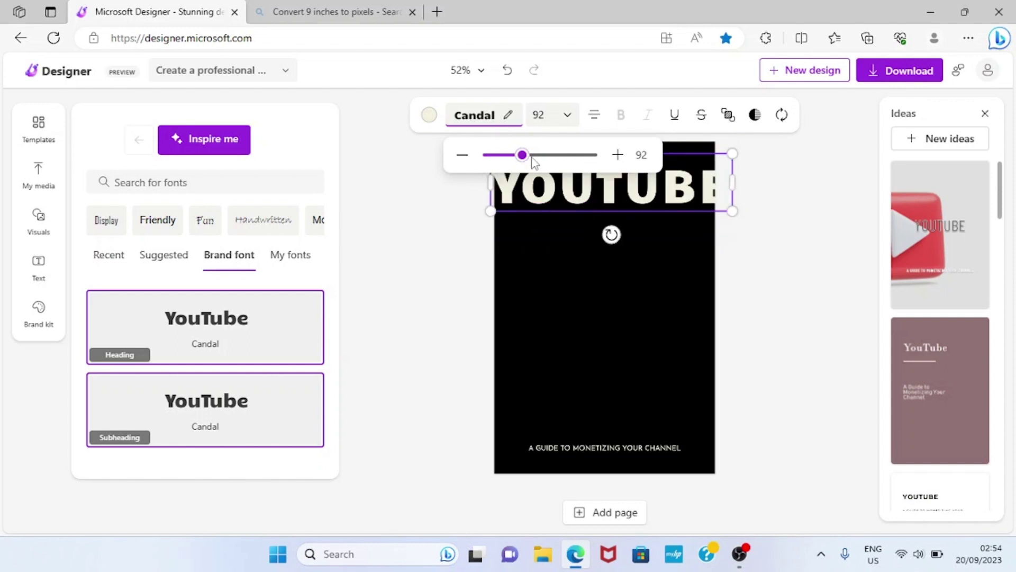
{"action": "left_click_drag", "start_coordinate": [521, 156], "coordinate": [515, 156]}
{"action": "left_click", "coordinate": [457, 228]}
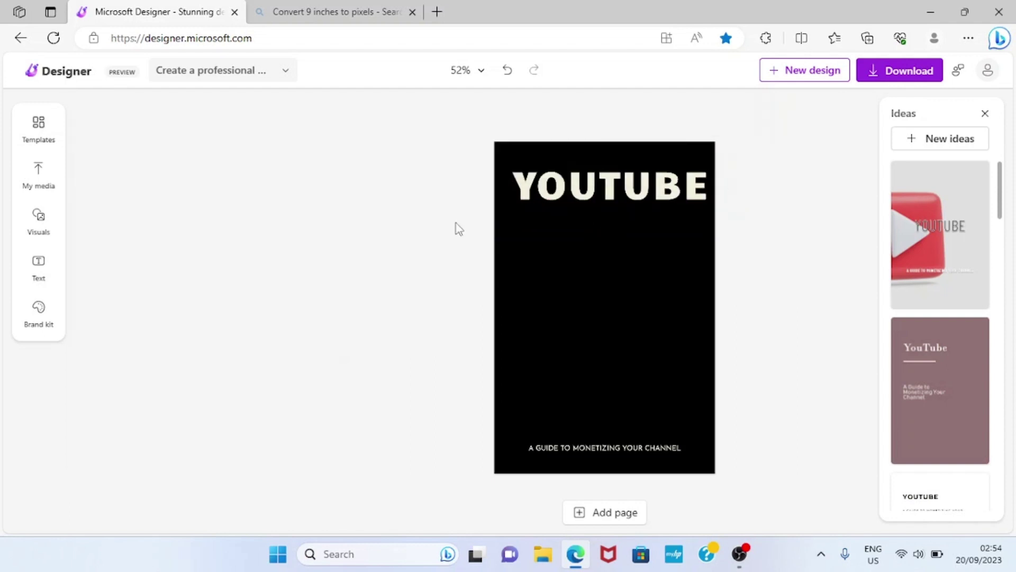
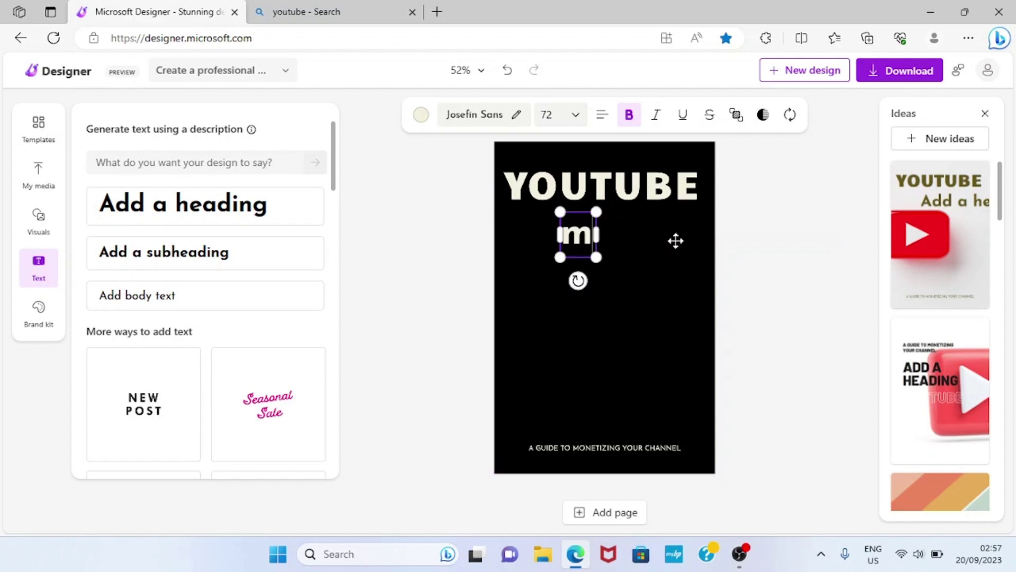
Step: Complete the new heading below YOUTUBE so it reads MONEY, and set its font size to 97
{"action": "type", "text": "oney"}
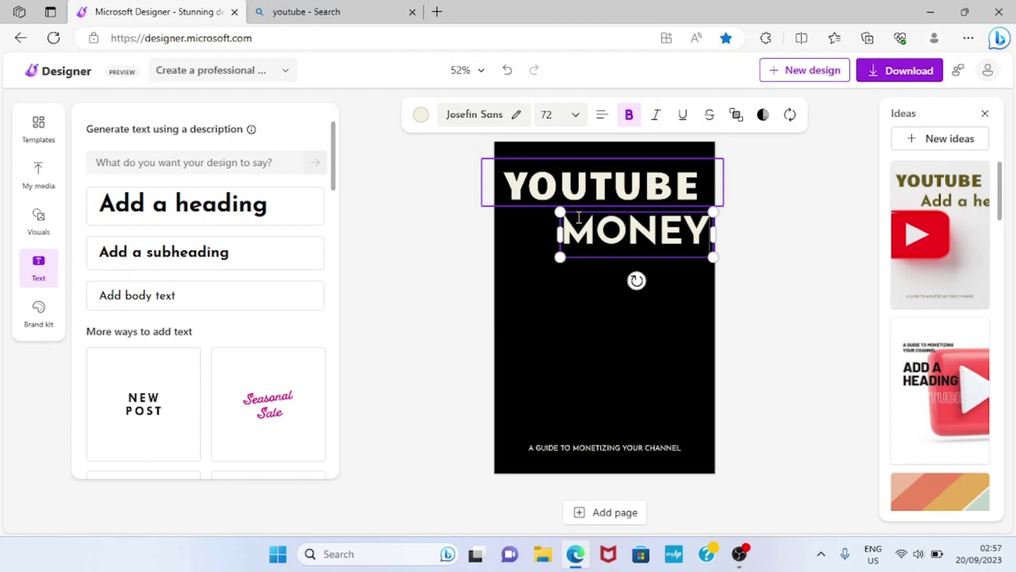
{"action": "left_click", "coordinate": [475, 114]}
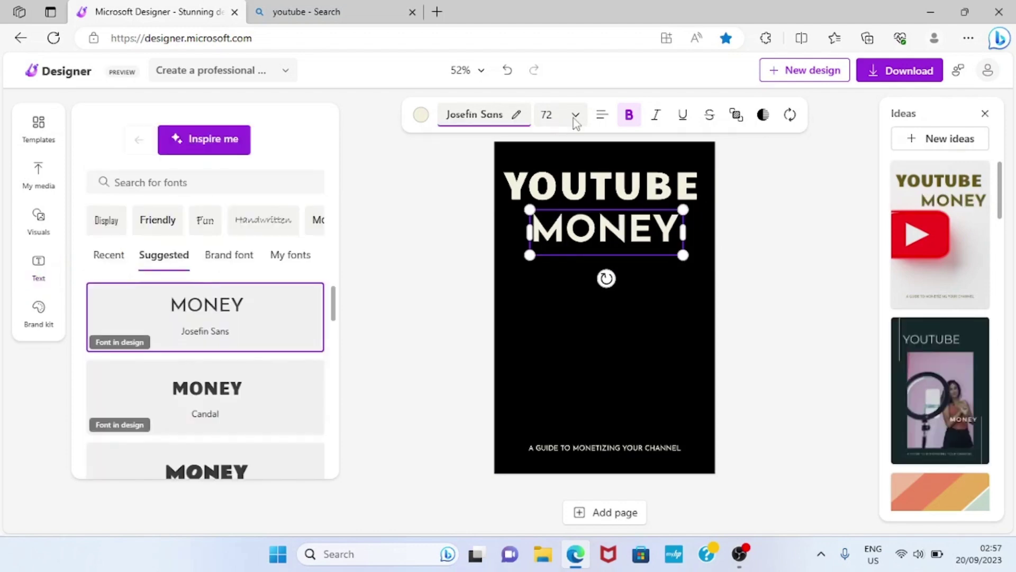
{"action": "left_click", "coordinate": [575, 115]}
{"action": "left_click", "coordinate": [531, 155]}
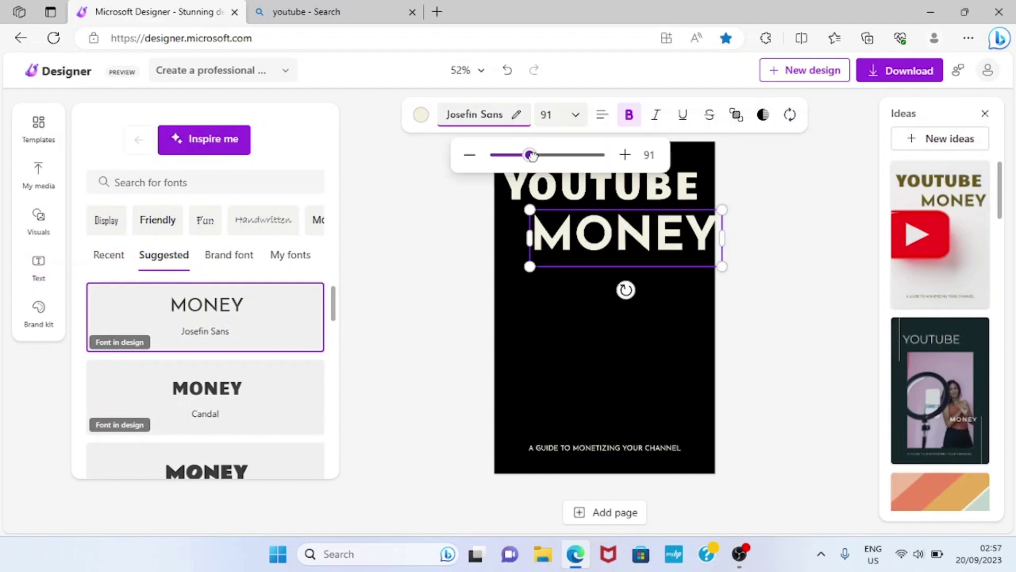
{"action": "left_click_drag", "start_coordinate": [532, 156], "coordinate": [532, 155]}
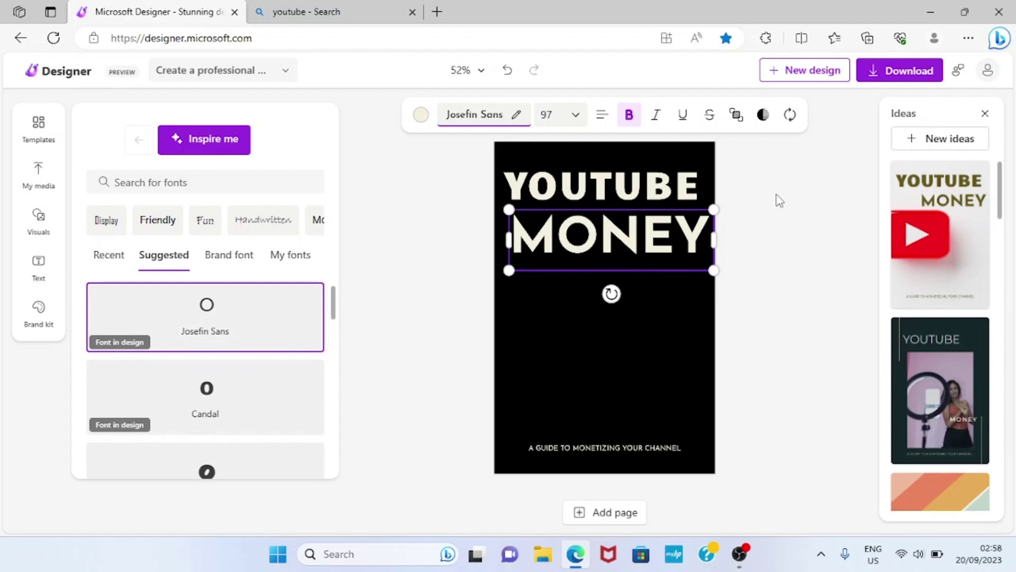
{"action": "left_click", "coordinate": [780, 201]}
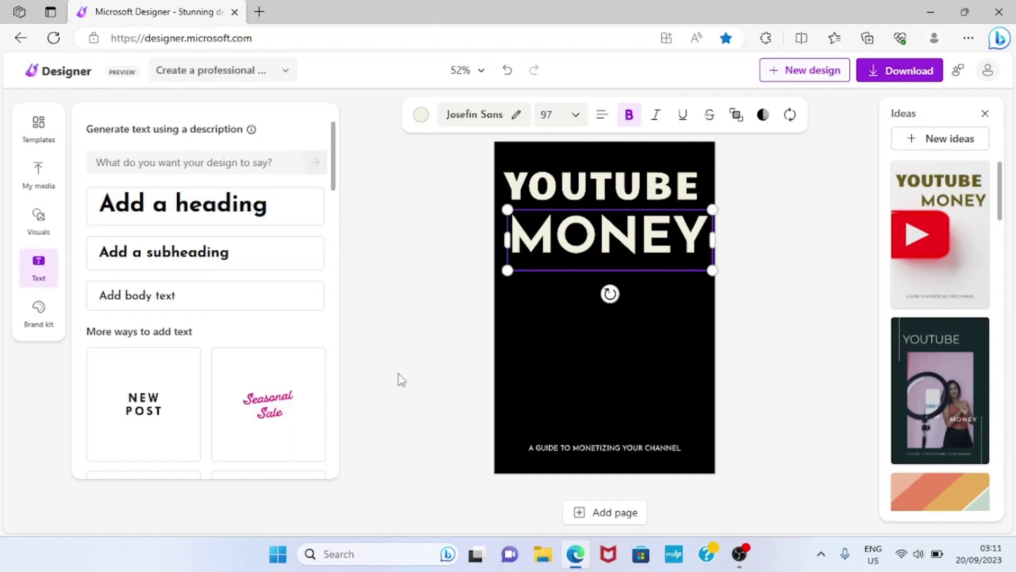
Step: Add another heading reading MAKING and position it below MONEY on the cover
{"action": "left_click", "coordinate": [168, 209]}
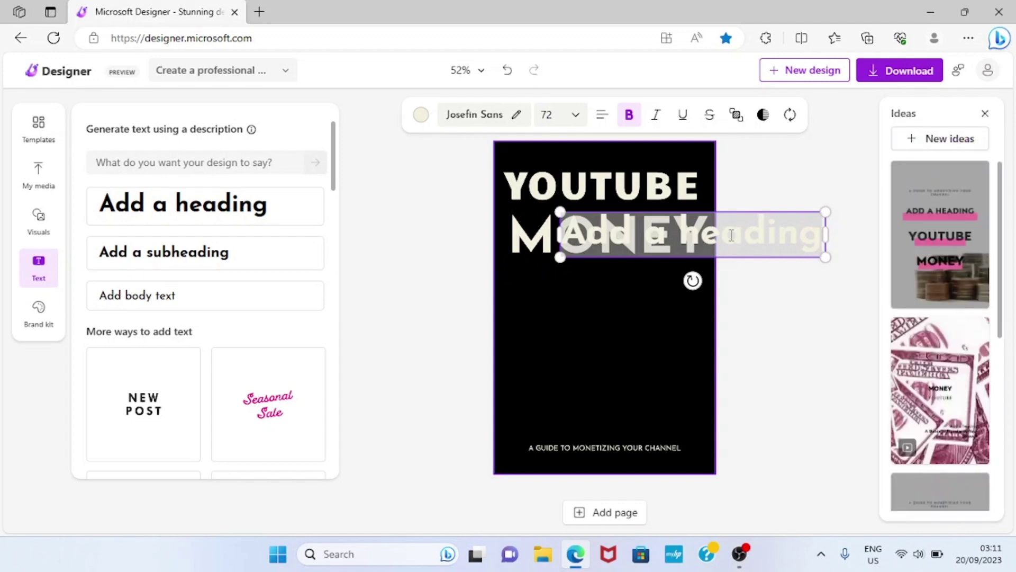
{"action": "type", "text": "MAKING"}
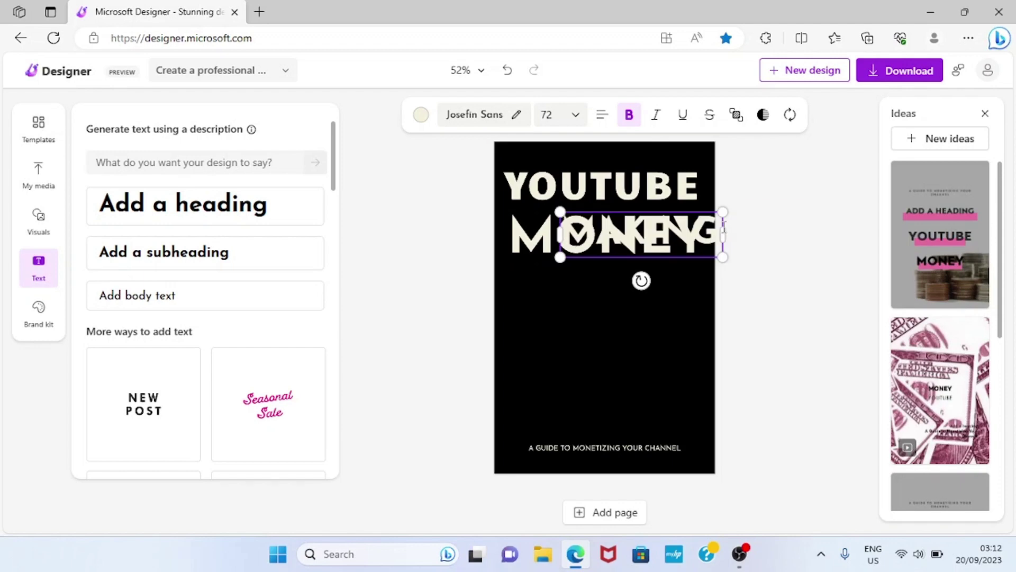
{"action": "left_click", "coordinate": [718, 326]}
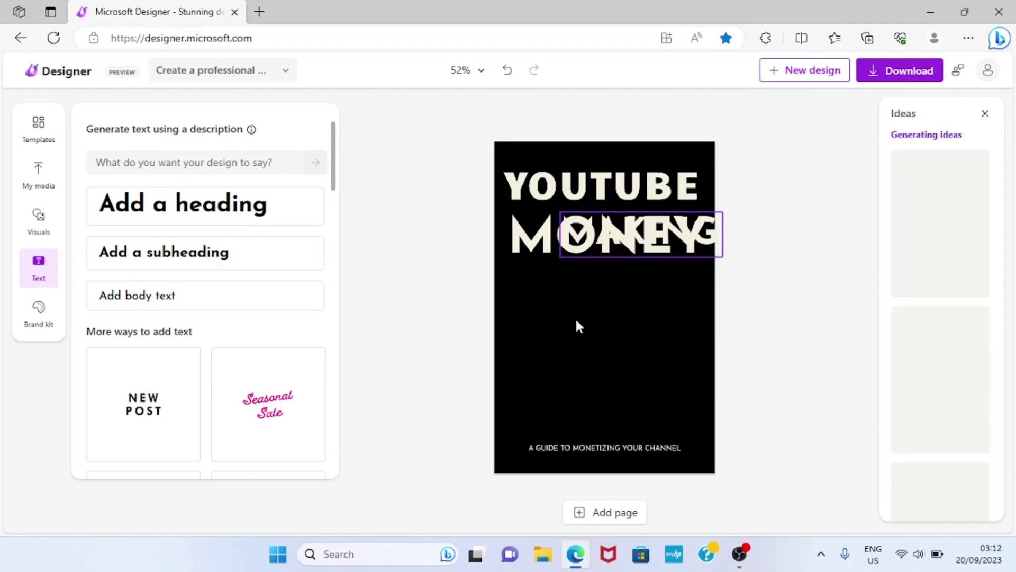
{"action": "left_click", "coordinate": [579, 326]}
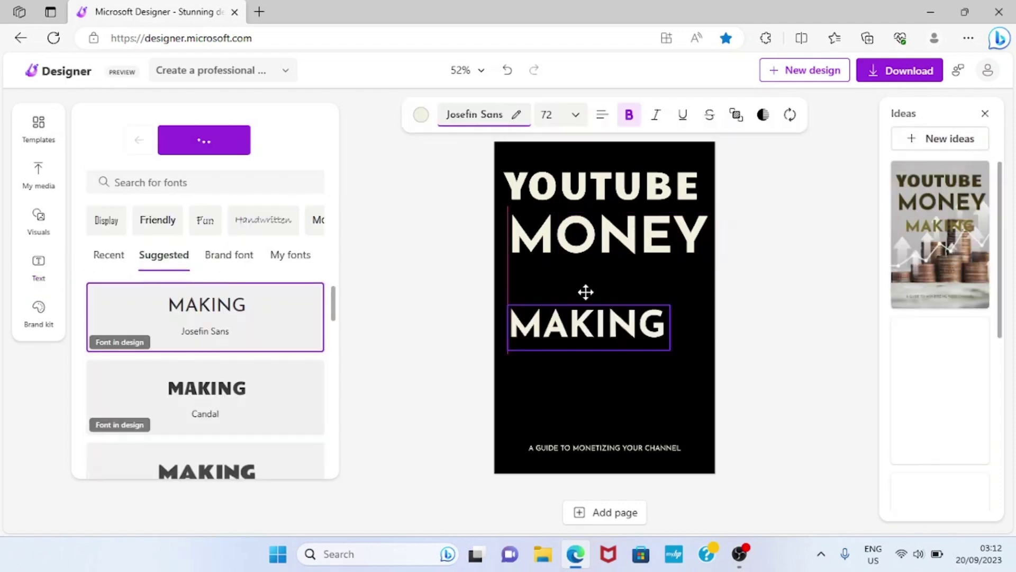
{"action": "left_click_drag", "start_coordinate": [586, 292], "coordinate": [553, 290]}
{"action": "left_click", "coordinate": [725, 177]}
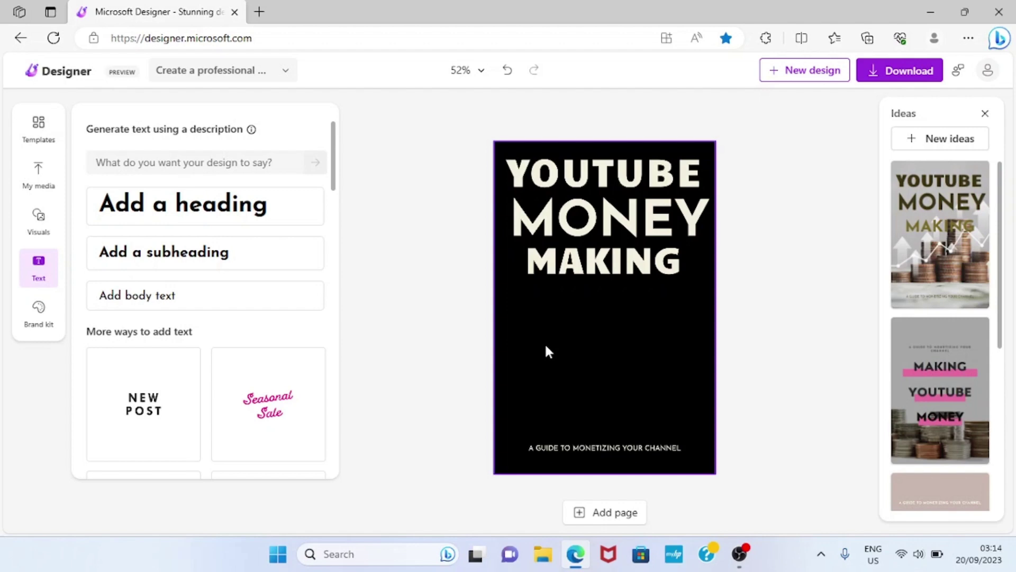
Step: Upload the YOUTUBELOGO image from the Downloads folder and place it on the cover below the MAKING heading
{"action": "left_click", "coordinate": [25, 191]}
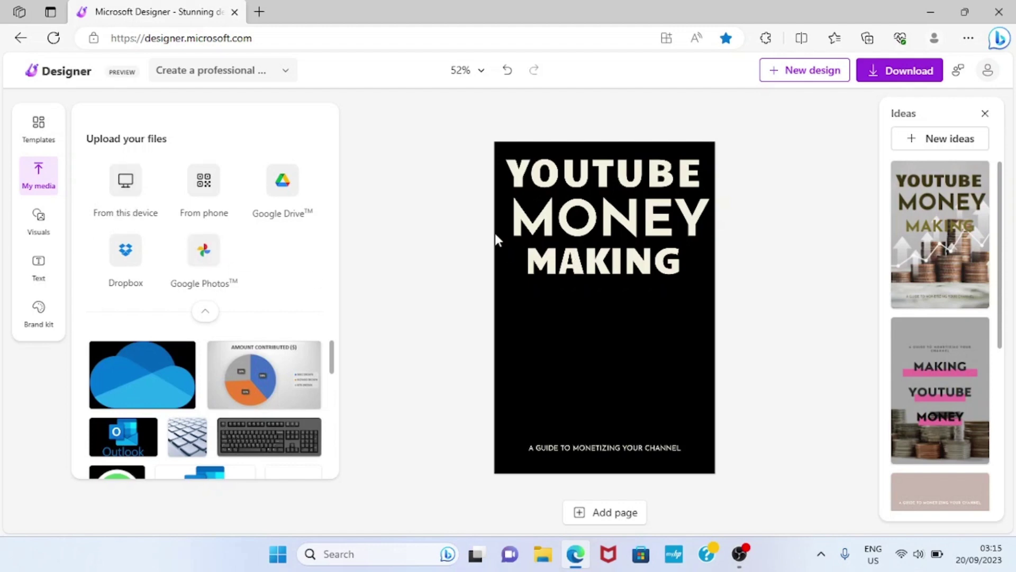
{"action": "left_click", "coordinate": [126, 183]}
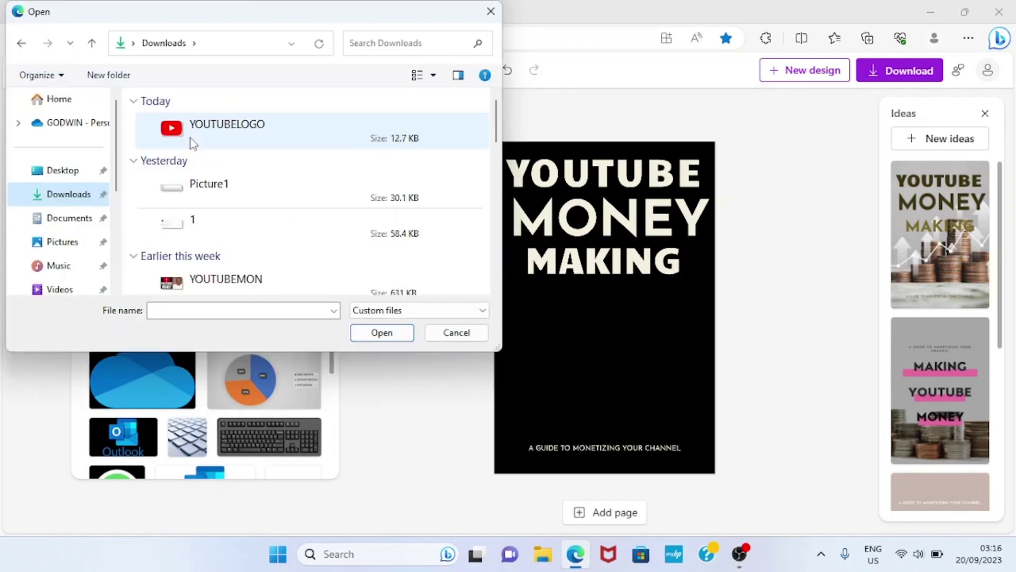
{"action": "double_click", "coordinate": [240, 131]}
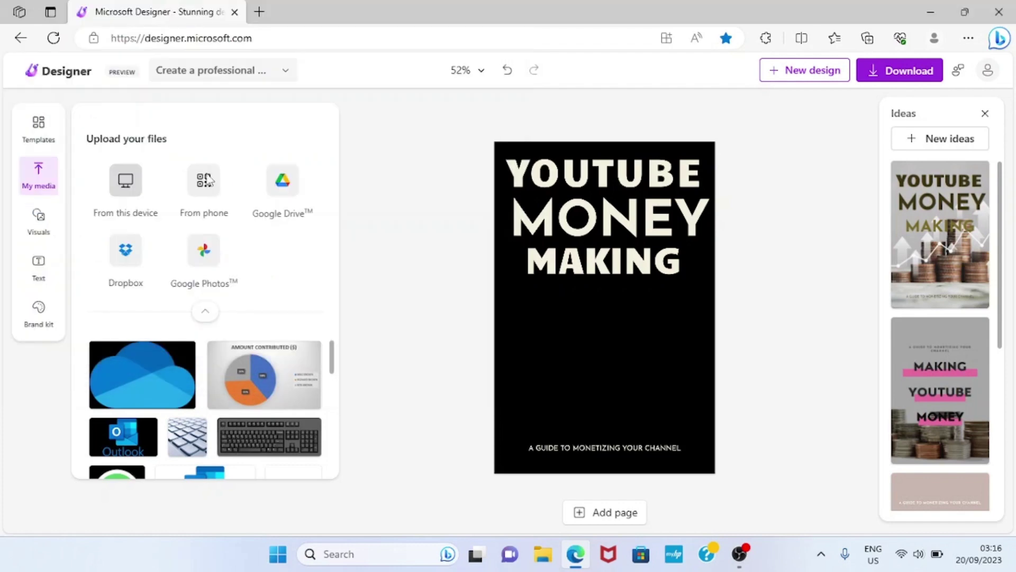
{"action": "mouse_move", "coordinate": [109, 388]}
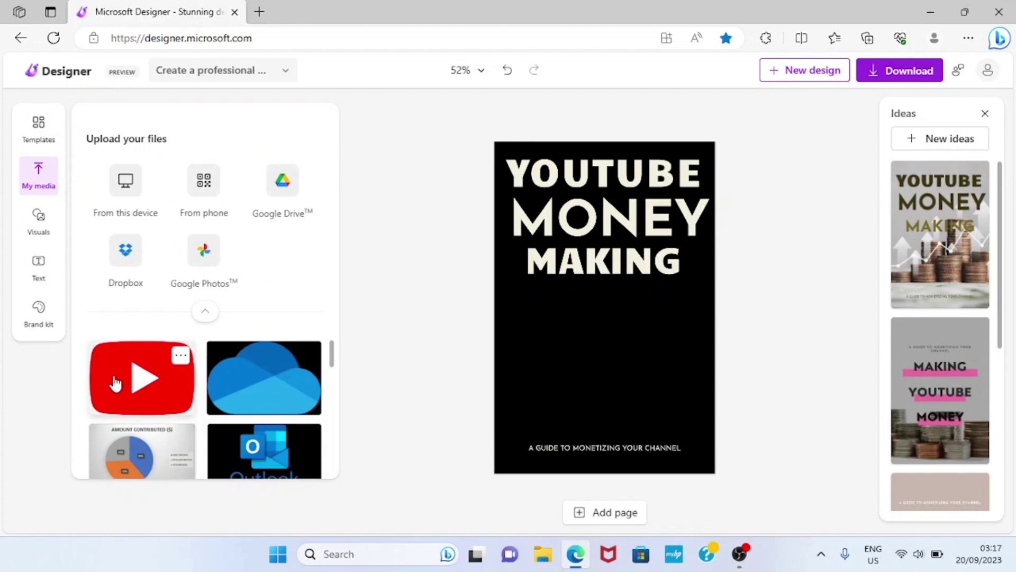
{"action": "left_click_drag", "start_coordinate": [116, 384], "coordinate": [545, 352]}
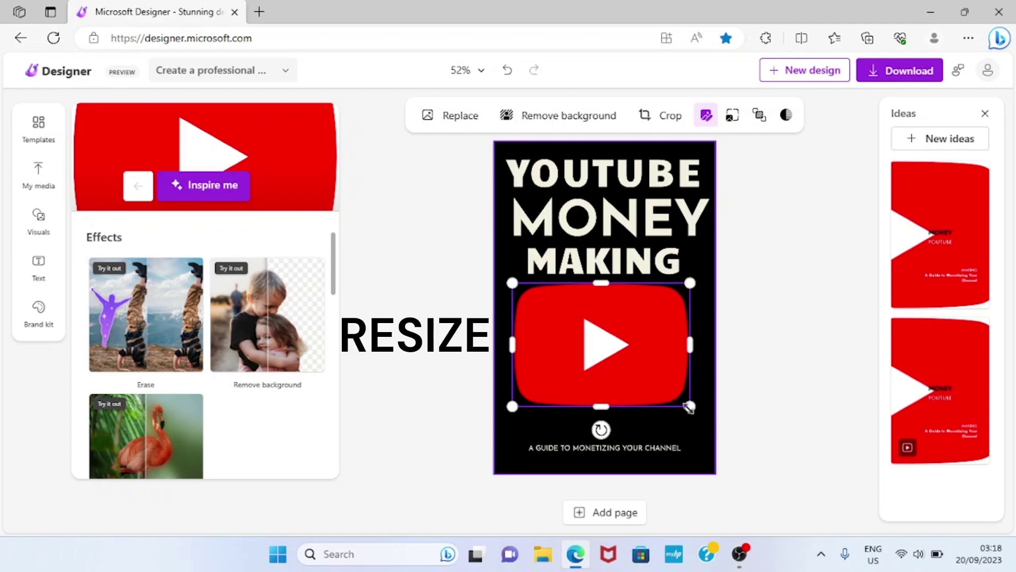
Step: Shrink the YouTube logo from two opposite corners to about 412 x 285 so it lines up with the subtitle's width
{"action": "left_click_drag", "start_coordinate": [688, 407], "coordinate": [685, 403]}
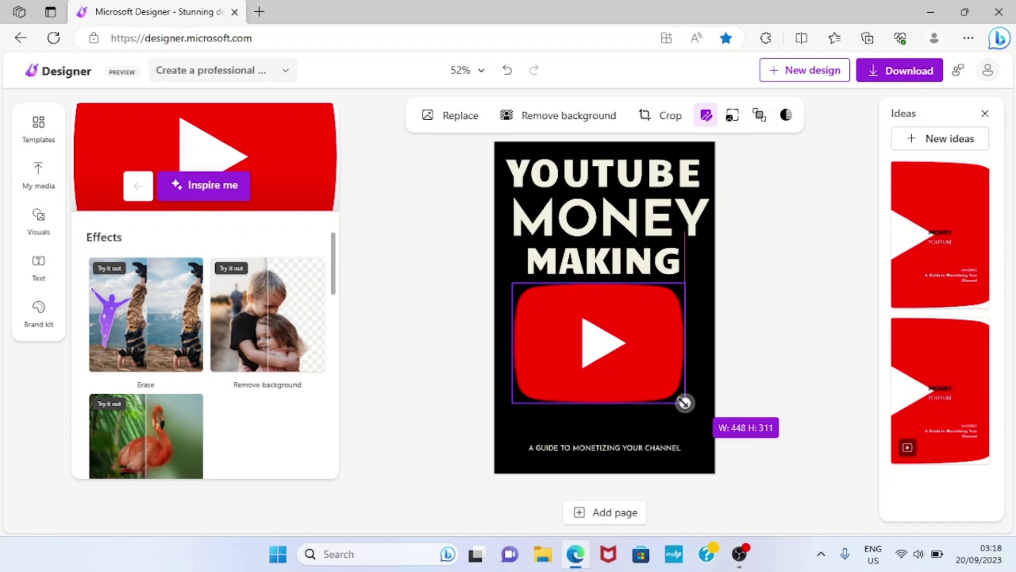
{"action": "left_click_drag", "start_coordinate": [512, 284], "coordinate": [525, 292]}
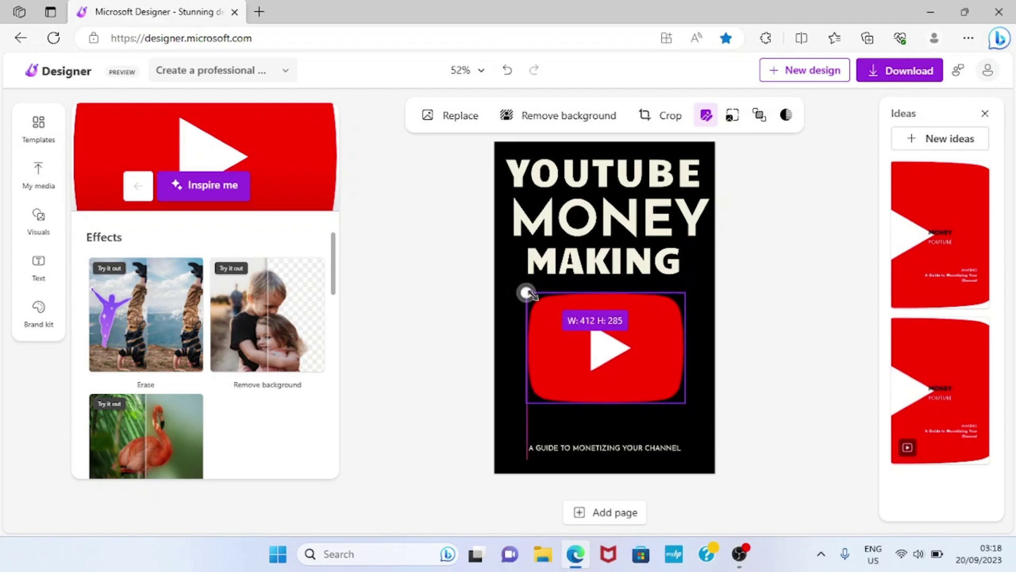
Step: Finish sizing the YouTube logo at about 412 x 285 and delete the subtitle below it
{"action": "left_click_drag", "start_coordinate": [526, 292], "coordinate": [526, 293]}
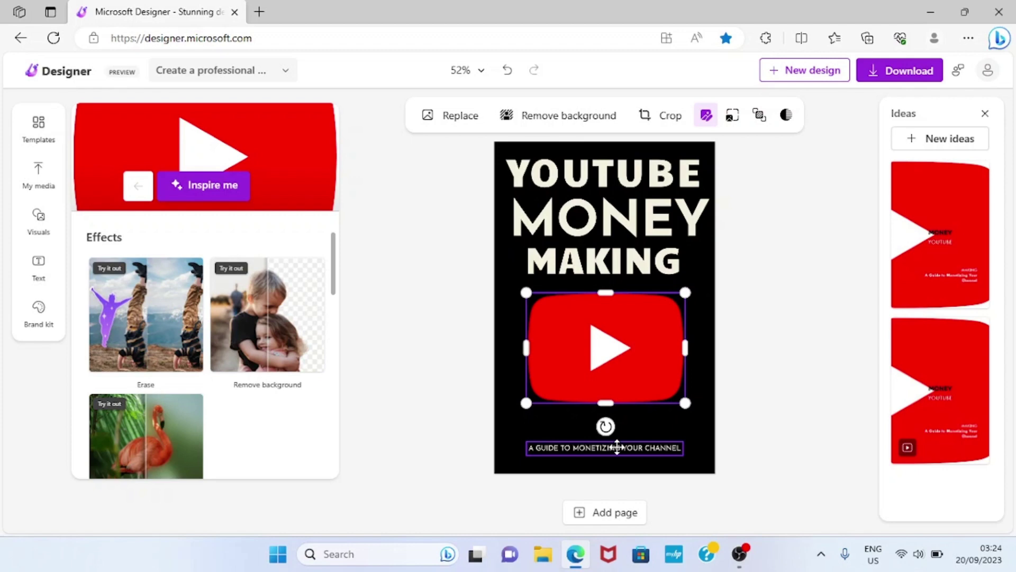
{"action": "left_click", "coordinate": [635, 428]}
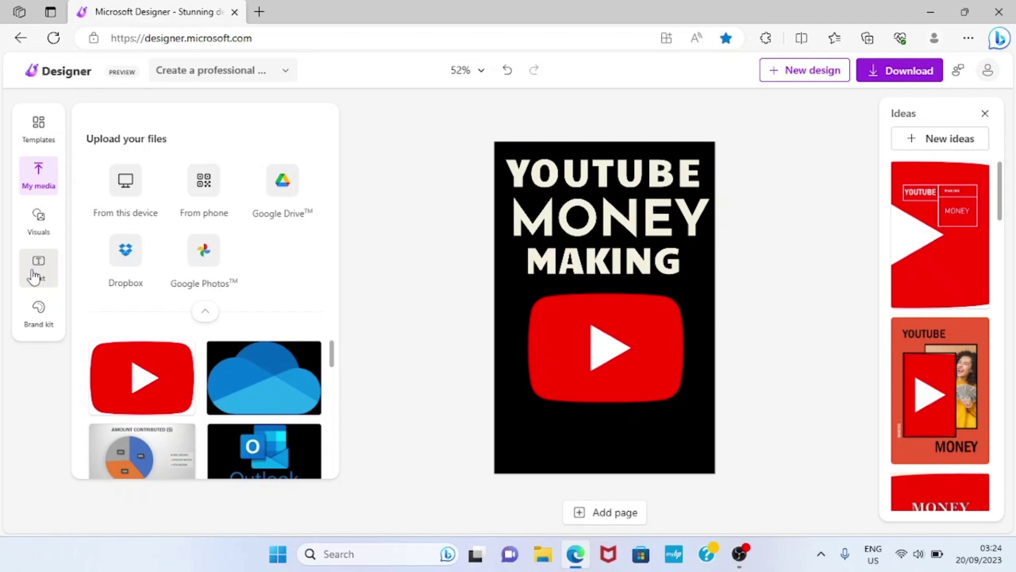
Step: Add a heading containing the author's full name and set its font size to 47
{"action": "left_click", "coordinate": [34, 275]}
{"action": "left_click_drag", "start_coordinate": [183, 203], "coordinate": [656, 233]}
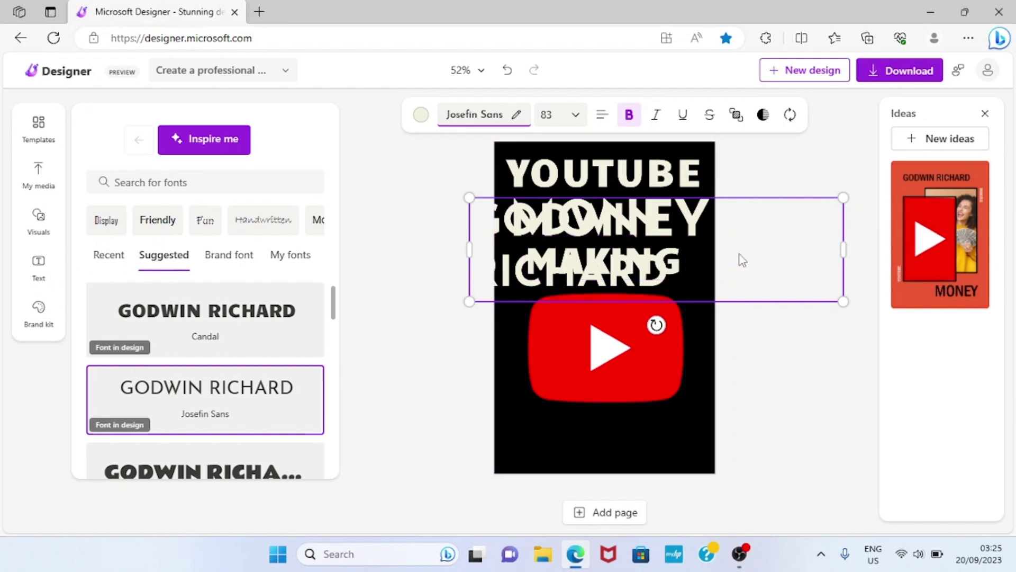
{"action": "left_click", "coordinate": [576, 116]}
{"action": "type", "text": "47"}
{"action": "key", "text": "Return"}
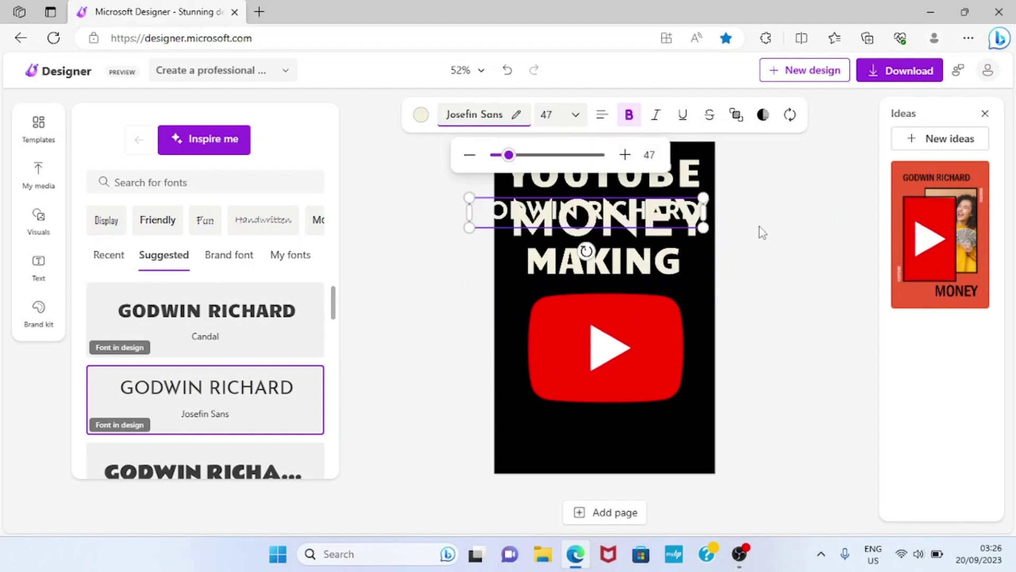
{"action": "left_click", "coordinate": [762, 233]}
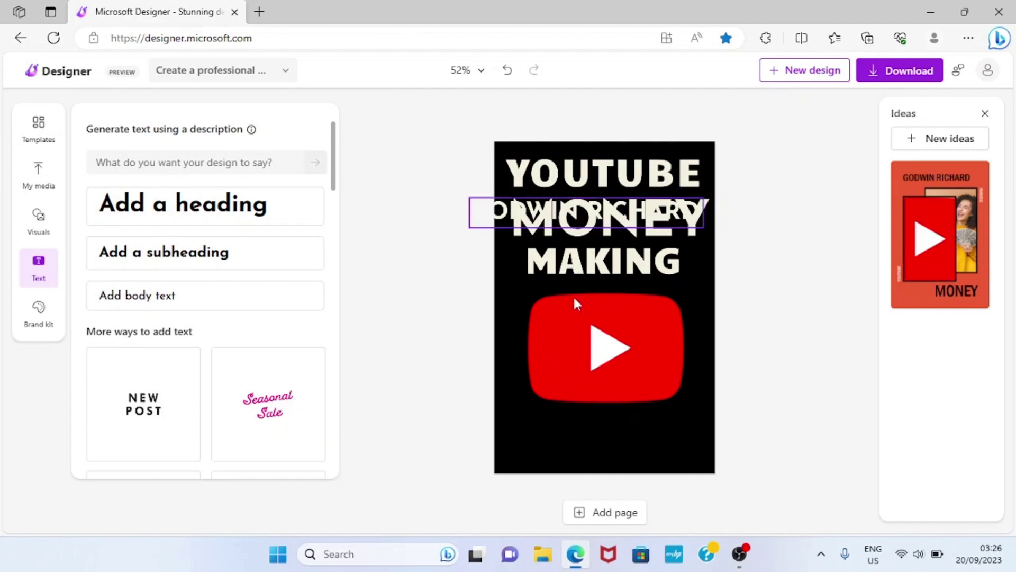
Step: Move the author's name heading below the YouTube logo and reduce its font size to 43 so it fits the cover's width
{"action": "key", "text": "ctrl+z"}
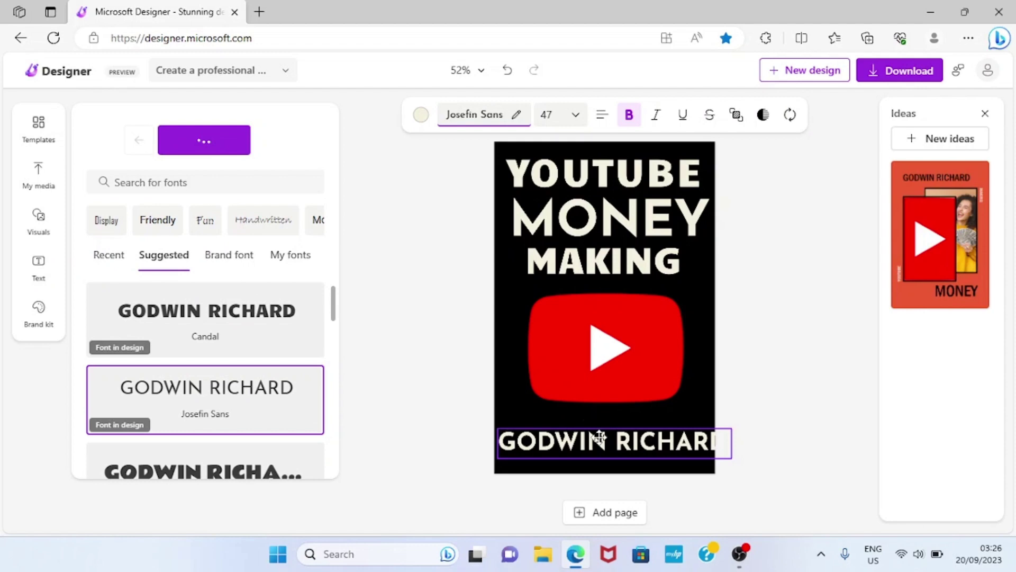
{"action": "left_click_drag", "start_coordinate": [598, 437], "coordinate": [601, 444]}
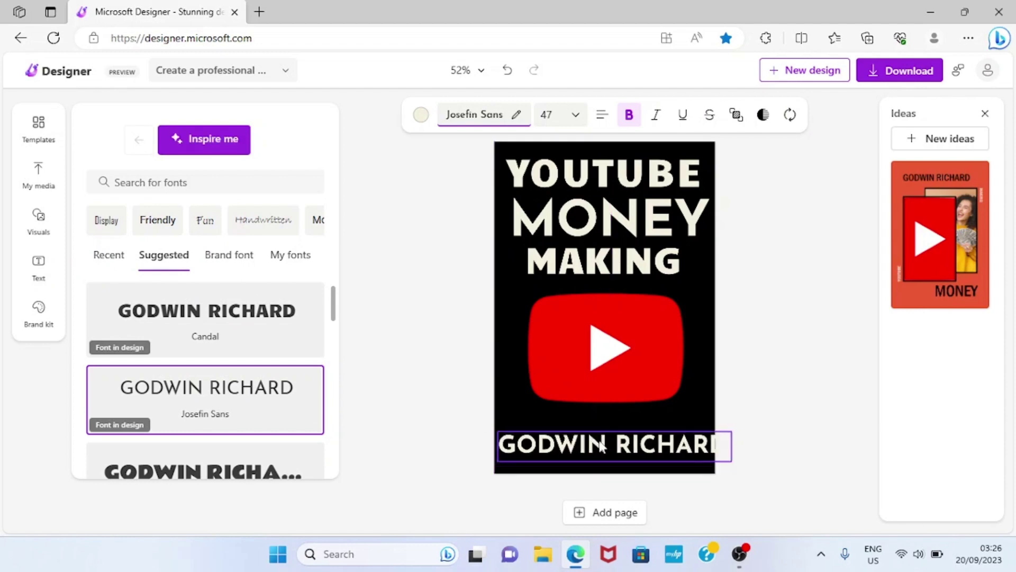
{"action": "left_click", "coordinate": [600, 446]}
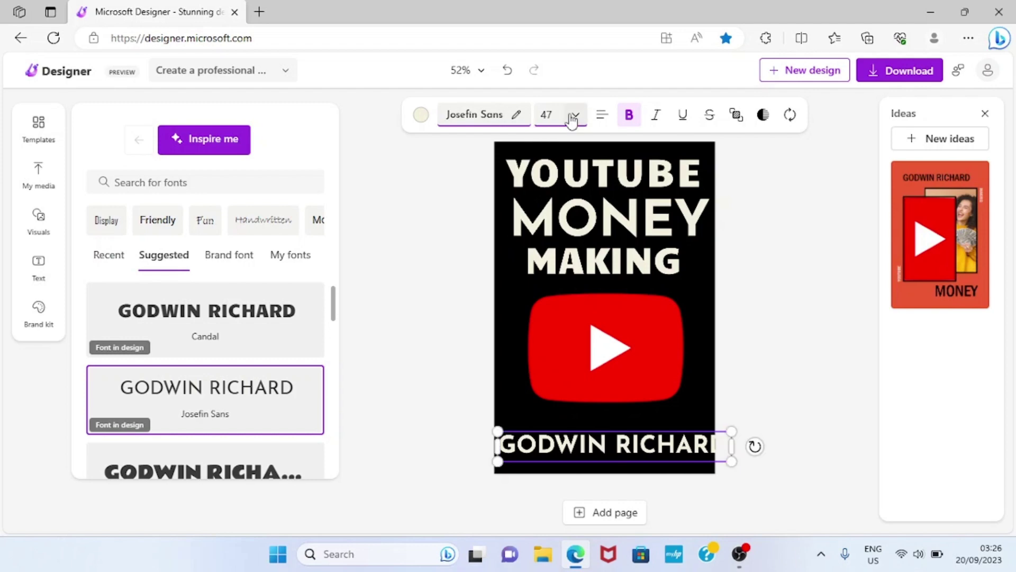
{"action": "left_click", "coordinate": [574, 115]}
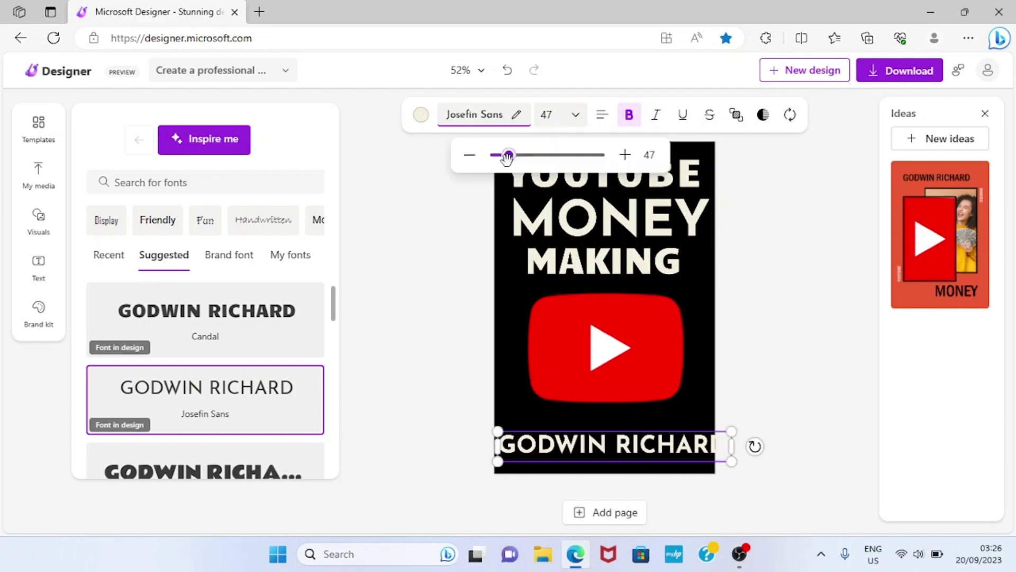
{"action": "left_click_drag", "start_coordinate": [507, 158], "coordinate": [507, 160]}
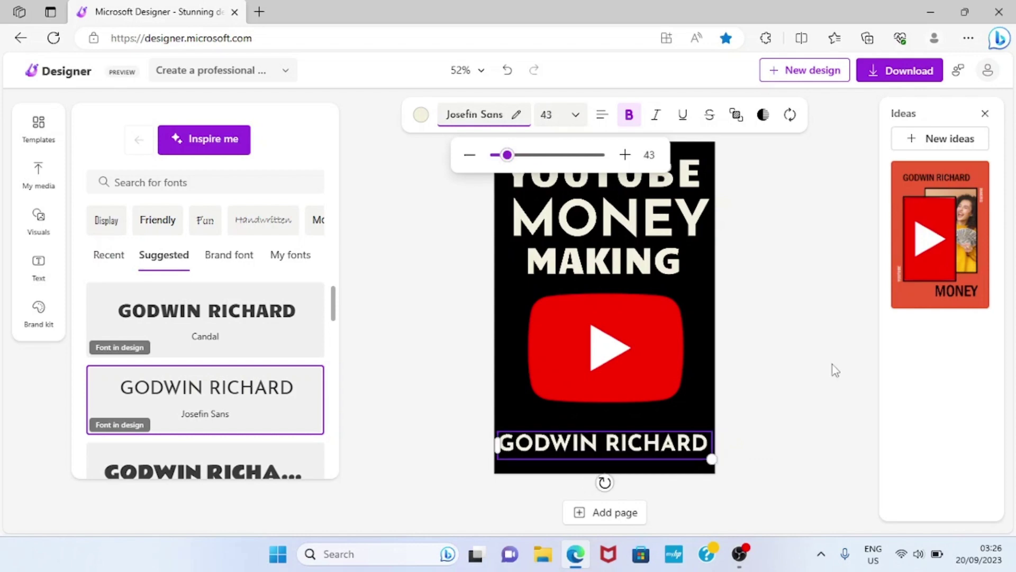
{"action": "left_click", "coordinate": [752, 328]}
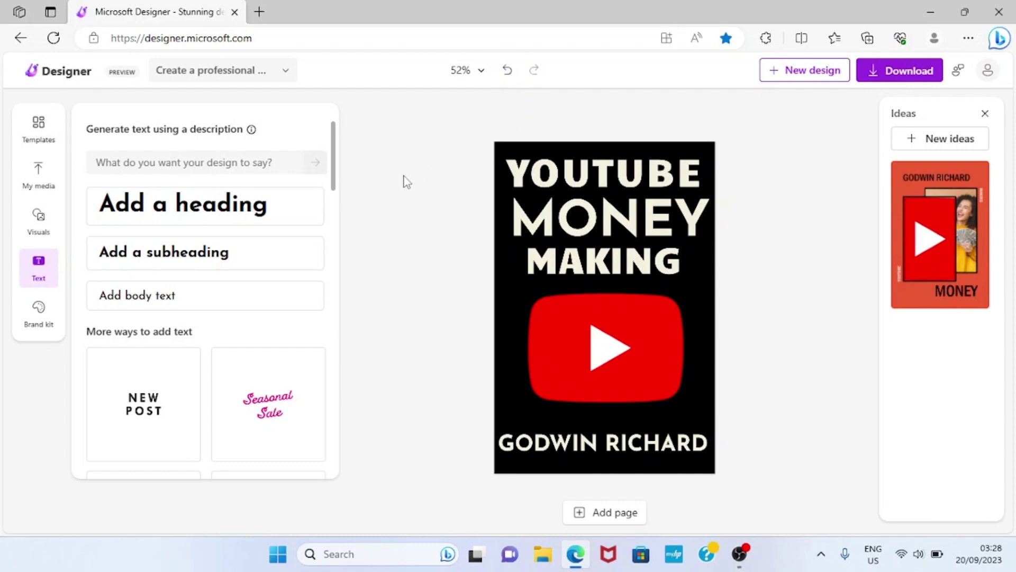
Step: Rename the design as COVER1, replacing the whole existing title
{"action": "left_click", "coordinate": [229, 77]}
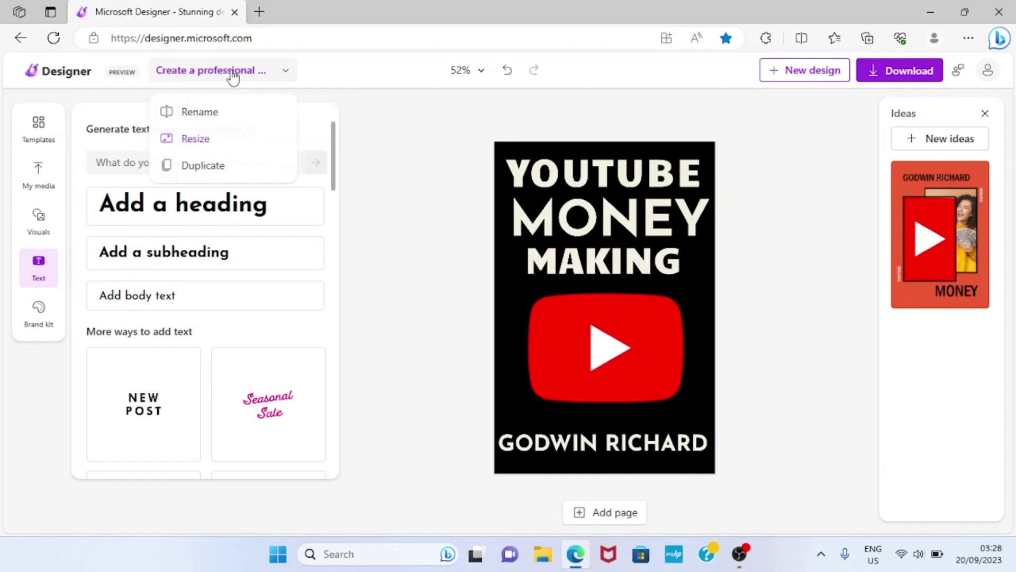
{"action": "left_click", "coordinate": [200, 113]}
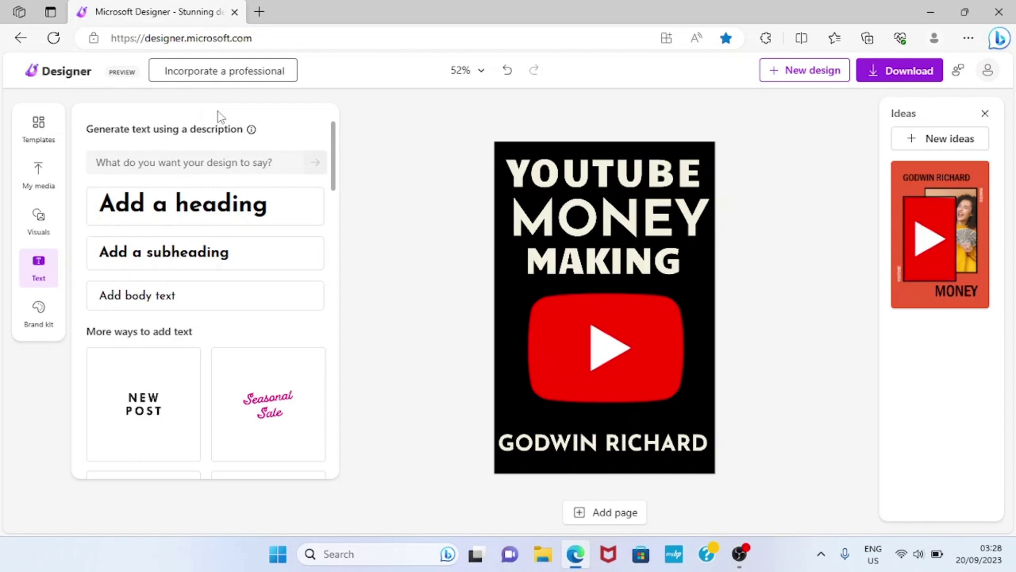
{"action": "key", "text": "Left"}
{"action": "key", "text": "Left"}
{"action": "key", "text": "Left"}
{"action": "key", "text": "Left"}
{"action": "key", "text": "Left"}
{"action": "key", "text": "Left"}
{"action": "key", "text": "Left"}
{"action": "key", "text": "Left"}
{"action": "key", "text": "Left"}
{"action": "key", "text": "Left"}
{"action": "key", "text": "Left"}
{"action": "key", "text": "Left"}
{"action": "key", "text": "Left"}
{"action": "key", "text": "Left"}
{"action": "key", "text": "Left"}
{"action": "key", "text": "Left"}
{"action": "key", "text": "Left"}
{"action": "key", "text": "Left"}
{"action": "key", "text": "Left"}
{"action": "key", "text": "Left"}
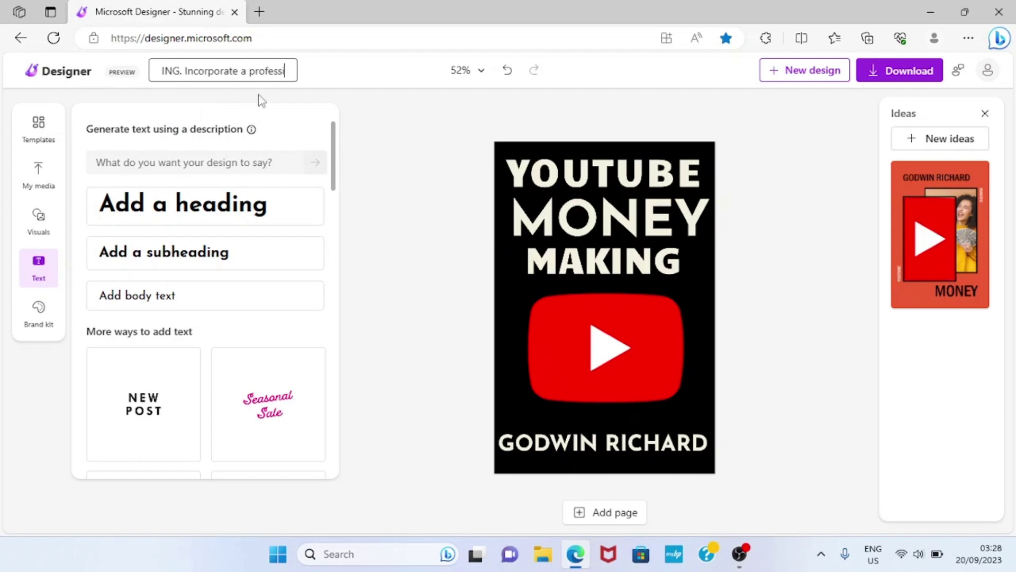
{"action": "key", "text": "Left"}
{"action": "key", "text": "Left"}
{"action": "key", "text": "Left"}
{"action": "key", "text": "Left"}
{"action": "key", "text": "Left"}
{"action": "key", "text": "Left"}
{"action": "key", "text": "Left"}
{"action": "key", "text": "Left"}
{"action": "key", "text": "Left"}
{"action": "key", "text": "Left"}
{"action": "key", "text": "Left"}
{"action": "key", "text": "Left"}
{"action": "key", "text": "Left"}
{"action": "key", "text": "Left"}
{"action": "key", "text": "Left"}
{"action": "key", "text": "Left"}
{"action": "key", "text": "Left"}
{"action": "key", "text": "Left"}
{"action": "key", "text": "Left"}
{"action": "key", "text": "Left"}
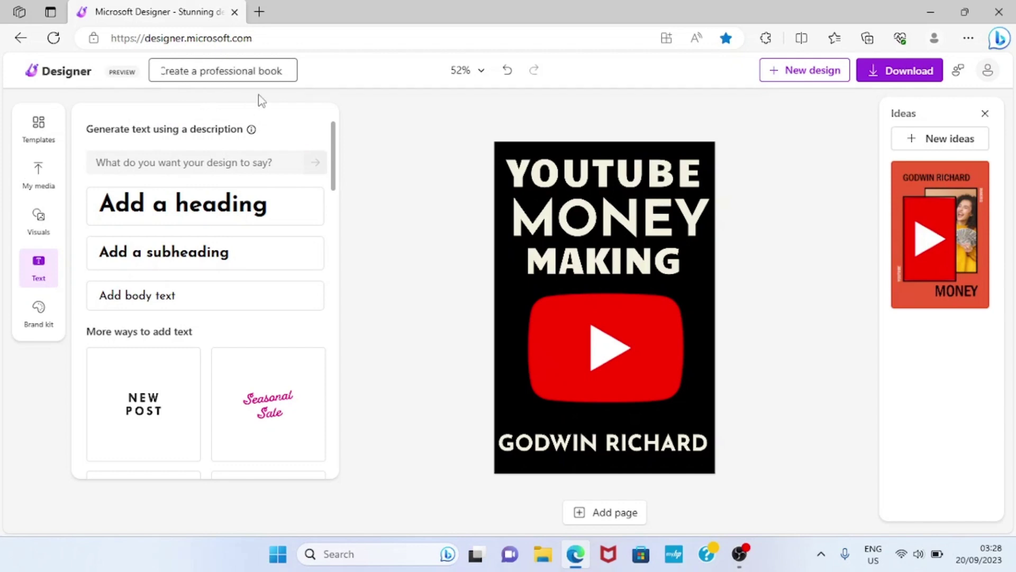
{"action": "key", "text": "Return"}
{"action": "key", "text": "ctrl+a"}
{"action": "key", "text": "BackSpace"}
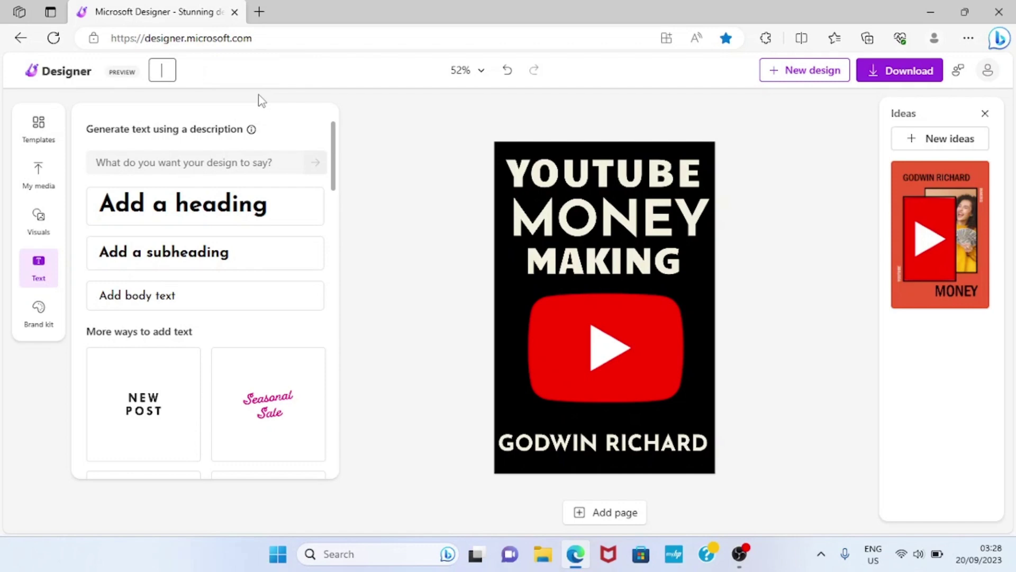
{"action": "type", "text": "COVER1"}
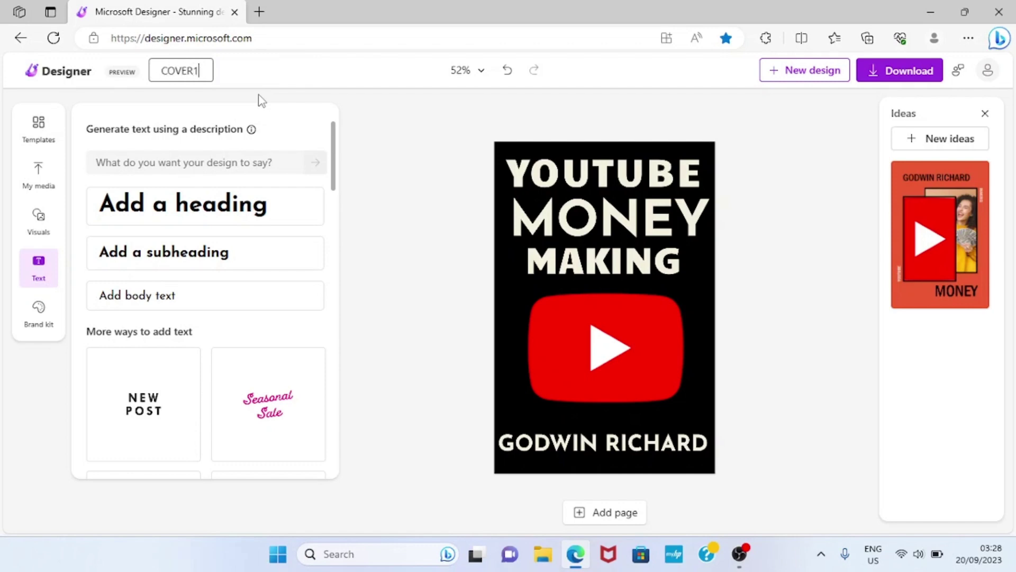
{"action": "key", "text": "Return"}
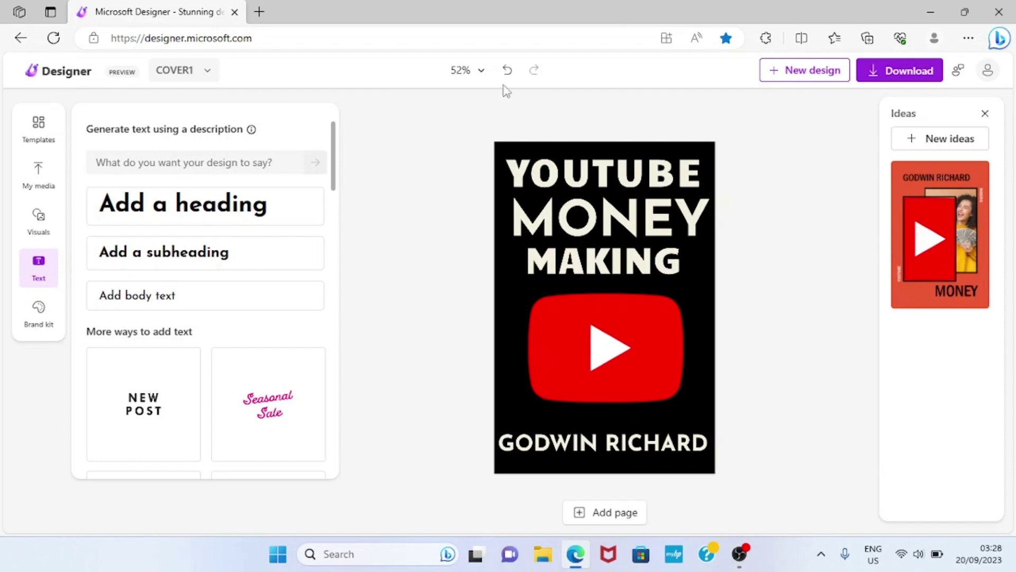
Step: Download the design as a PNG and open the COVER1 image from the Downloads folder in File Explorer
{"action": "left_click", "coordinate": [919, 73]}
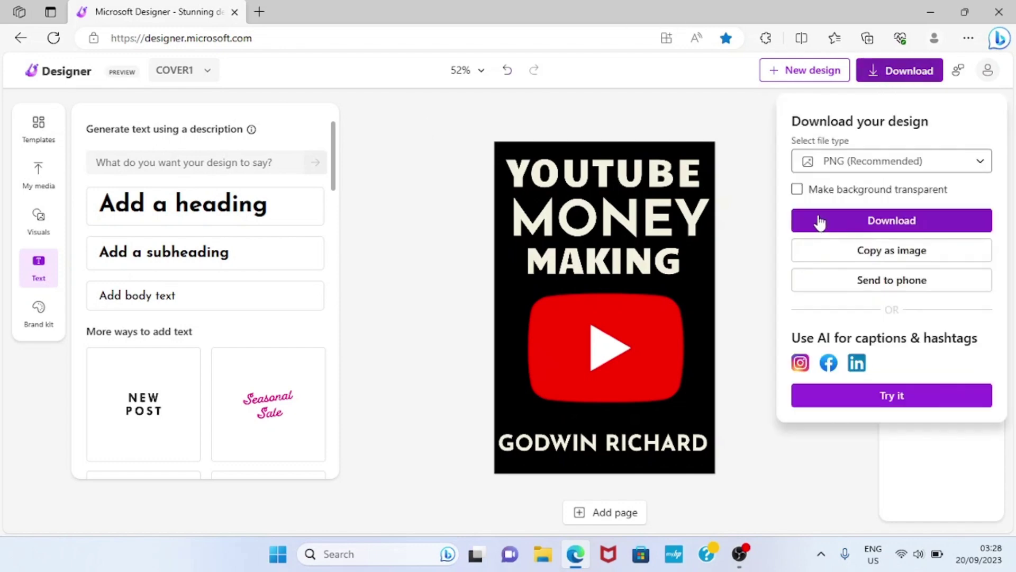
{"action": "left_click", "coordinate": [890, 222]}
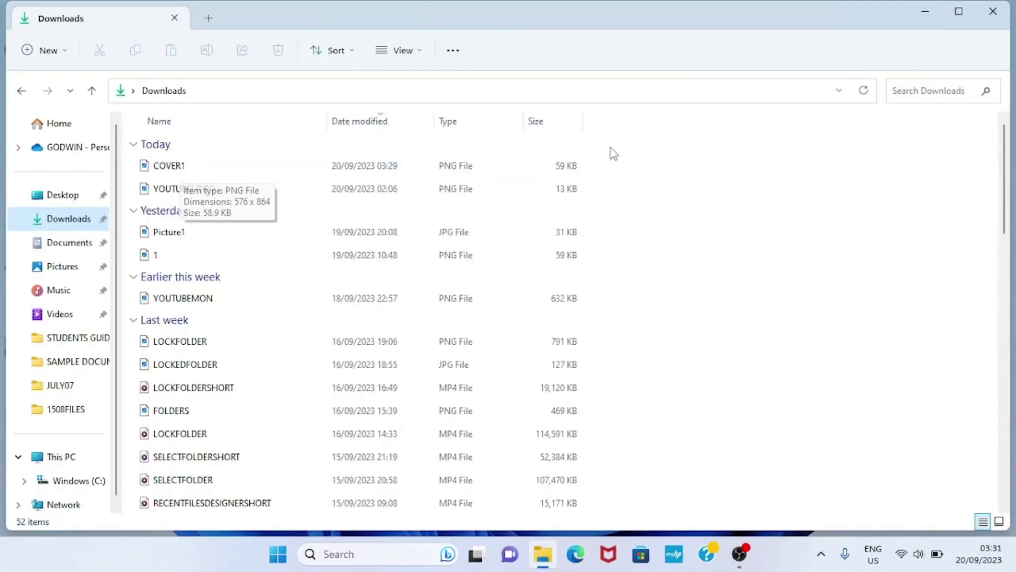
{"action": "left_click", "coordinate": [306, 177]}
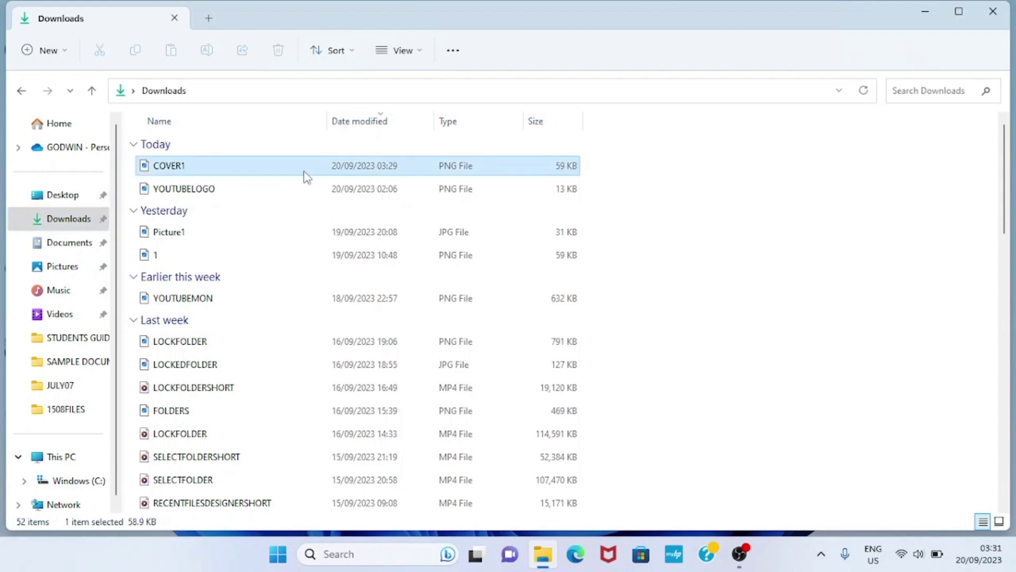
{"action": "double_click", "coordinate": [306, 177]}
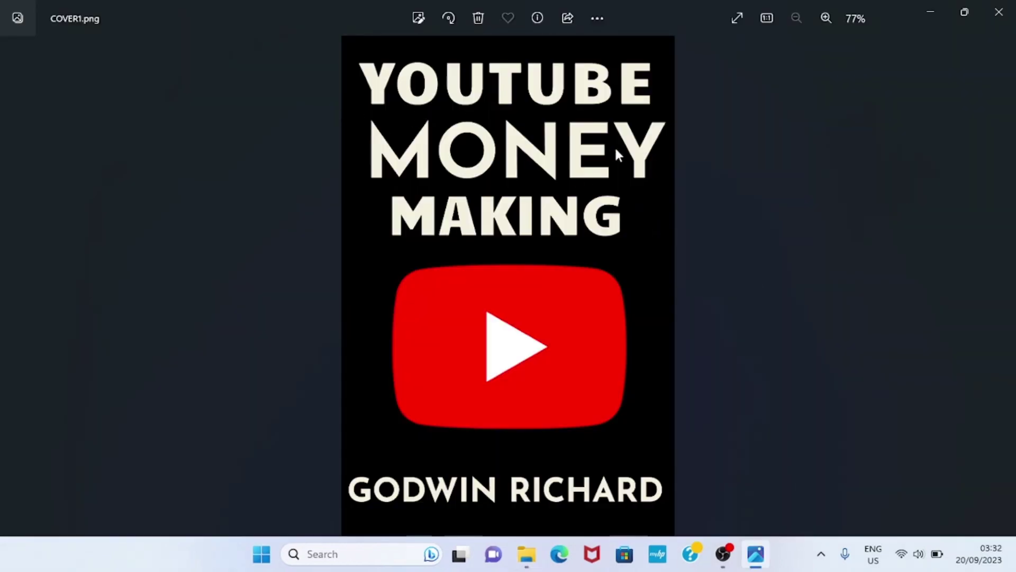